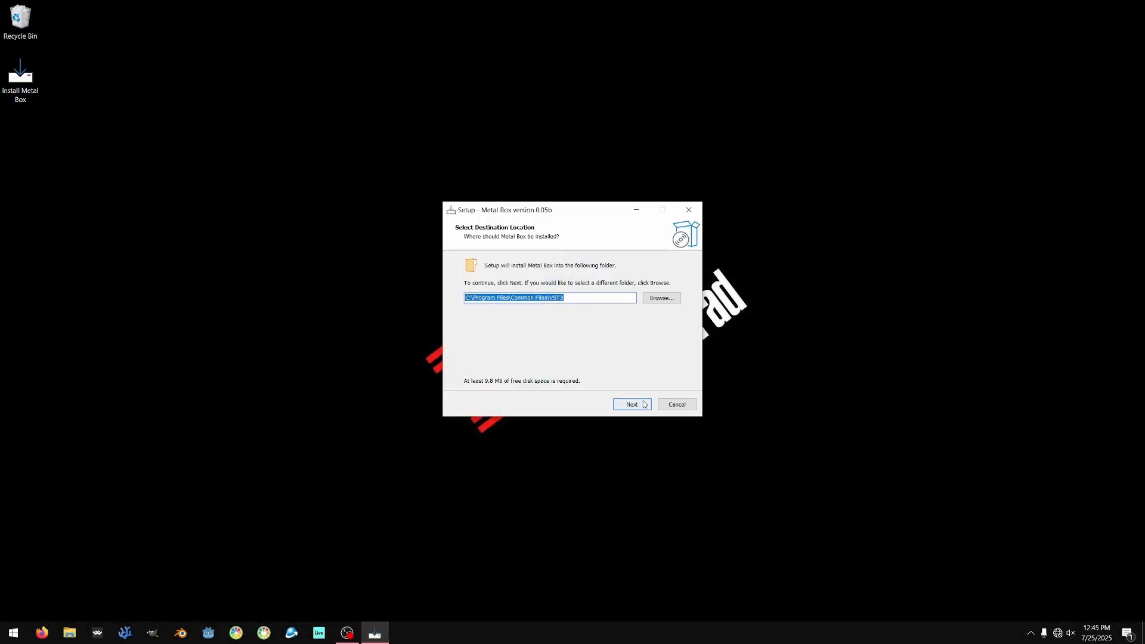
- Install Metal Box 0.05b on Windows into C:\Program Files\Common Files\VST3 and finish the setup
left_click(632, 404)
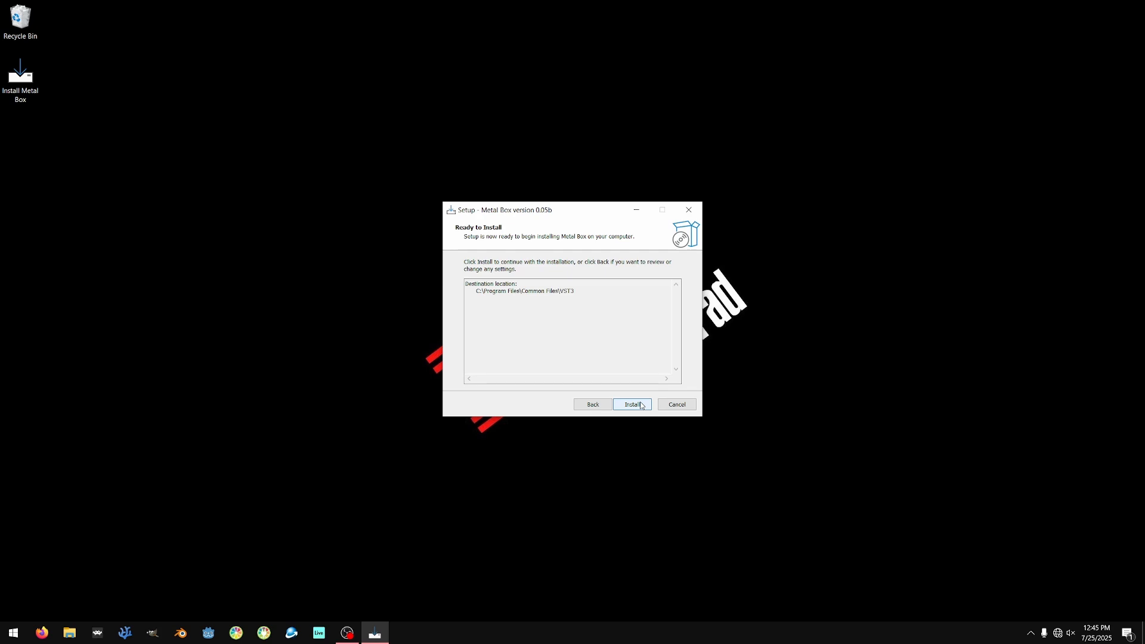
left_click(641, 405)
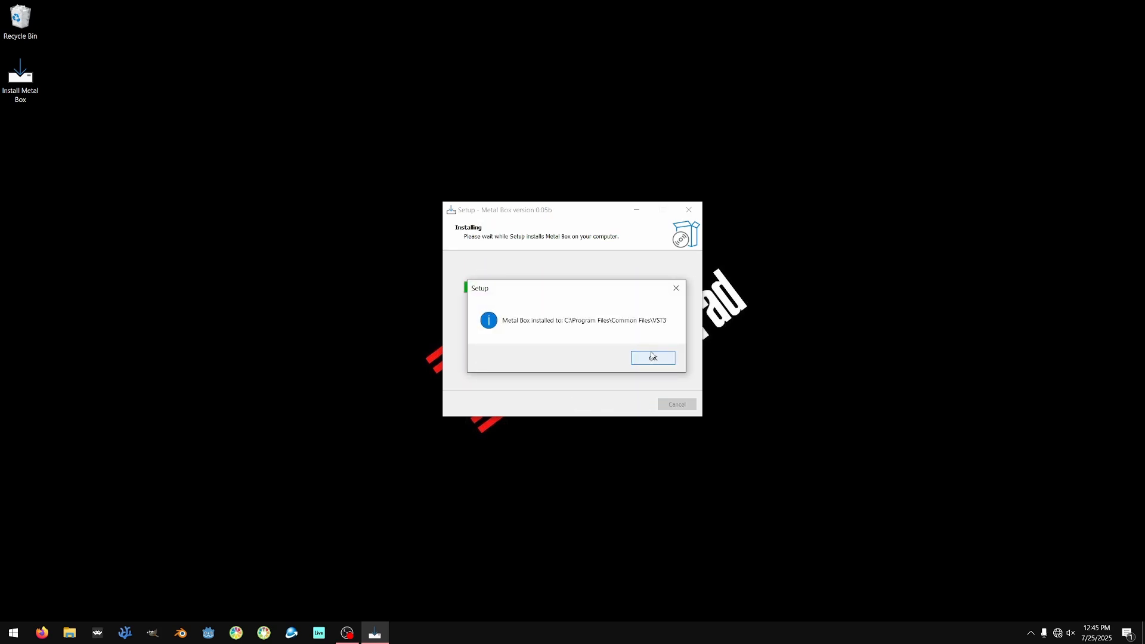
left_click(652, 356)
left_click(632, 404)
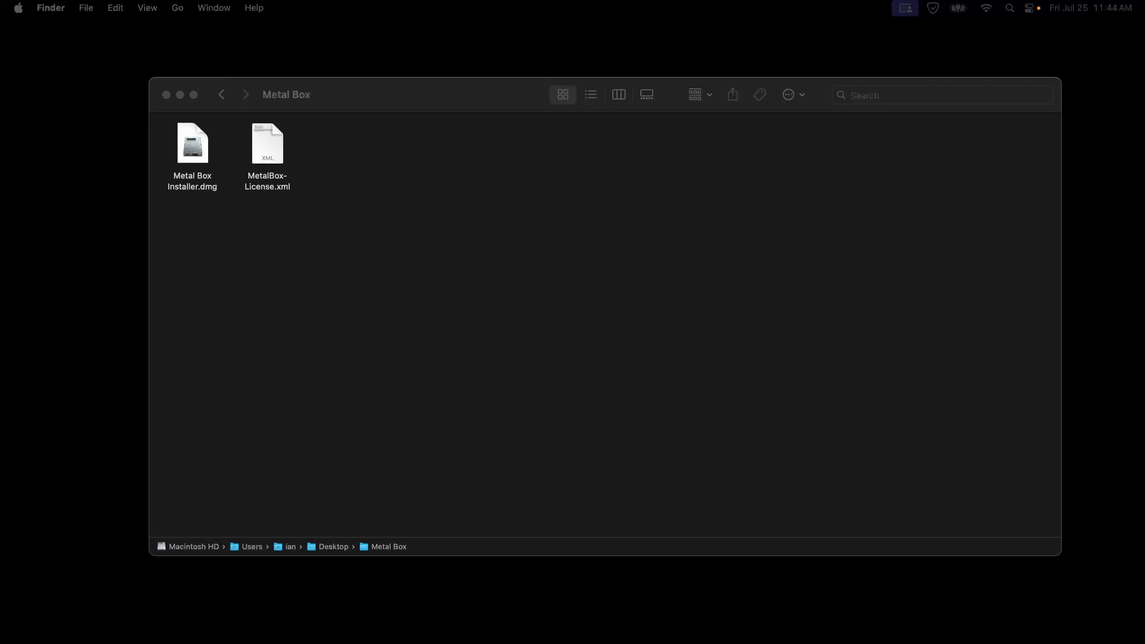
- On the Mac, mount Metal Box Installer.dmg, try to launch MetalBox.pkg, and dismiss the security warning without trashing the package
left_click(435, 97)
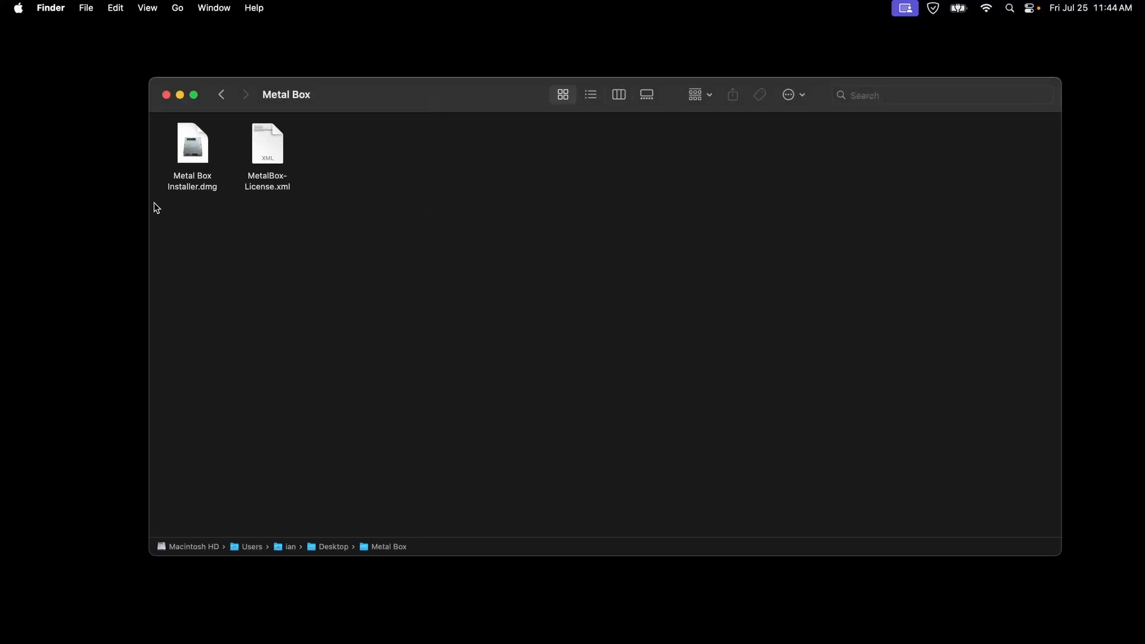
double_click(194, 148)
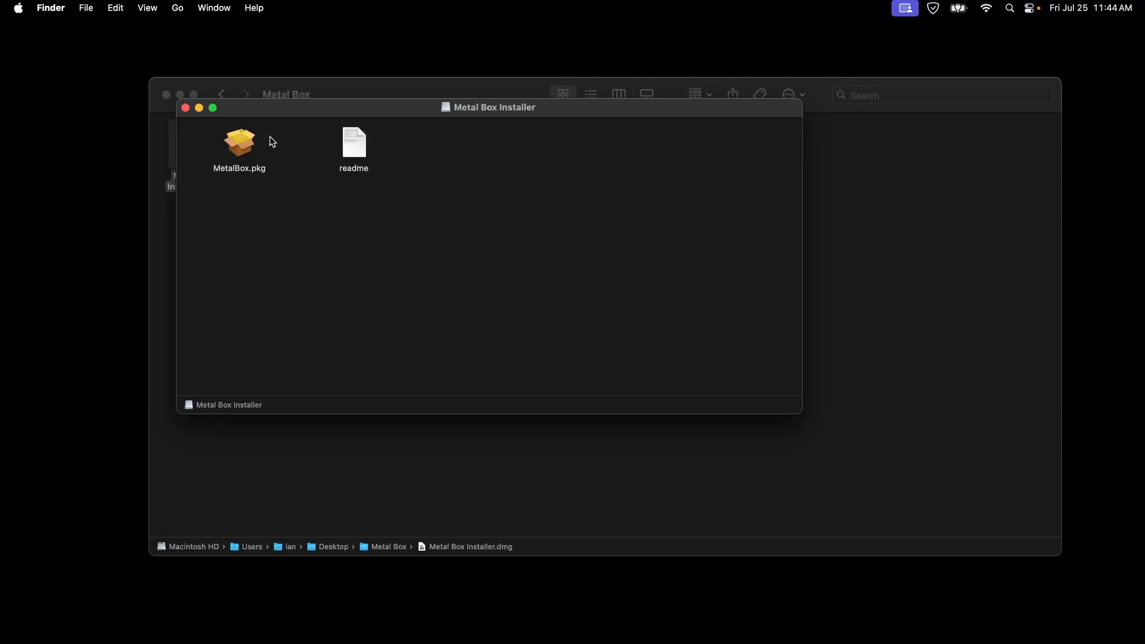
double_click(241, 149)
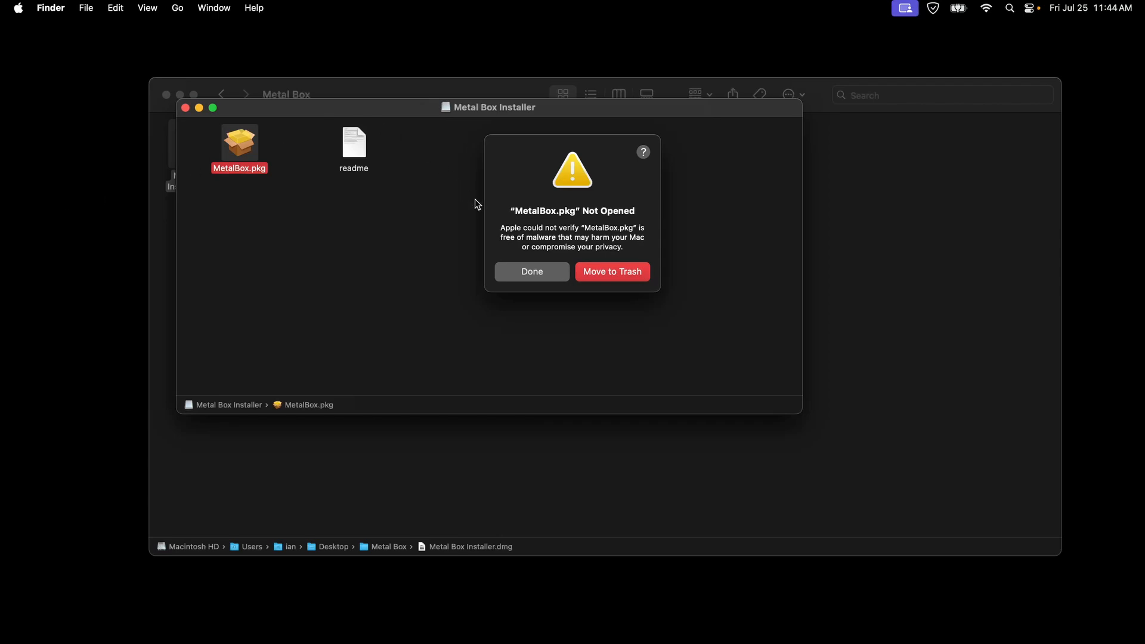
left_click(547, 279)
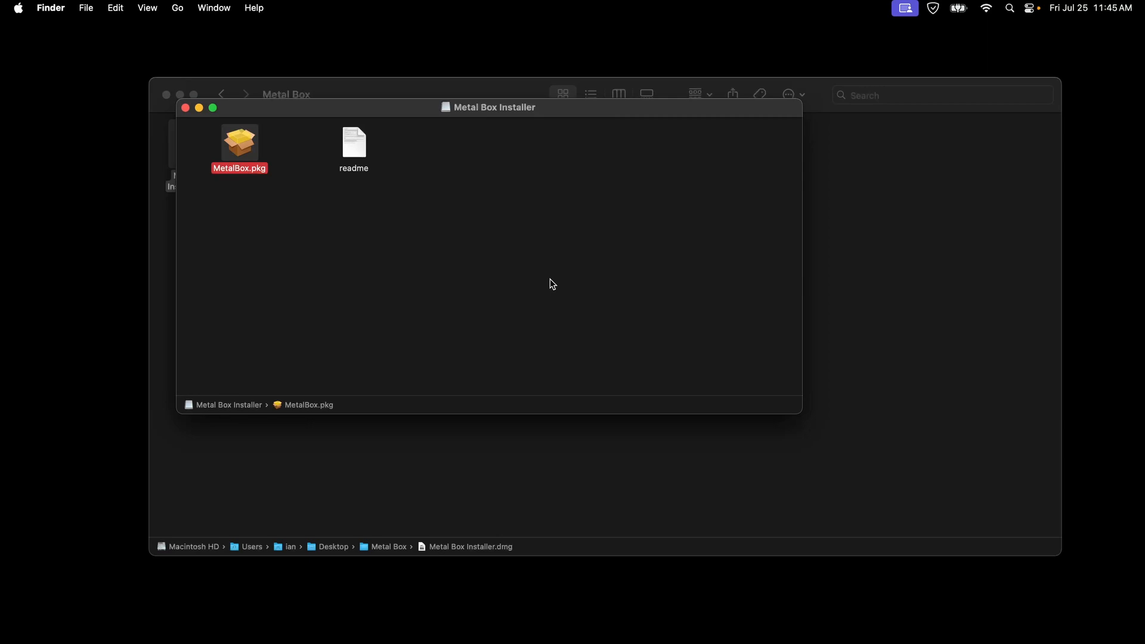
double_click(245, 150)
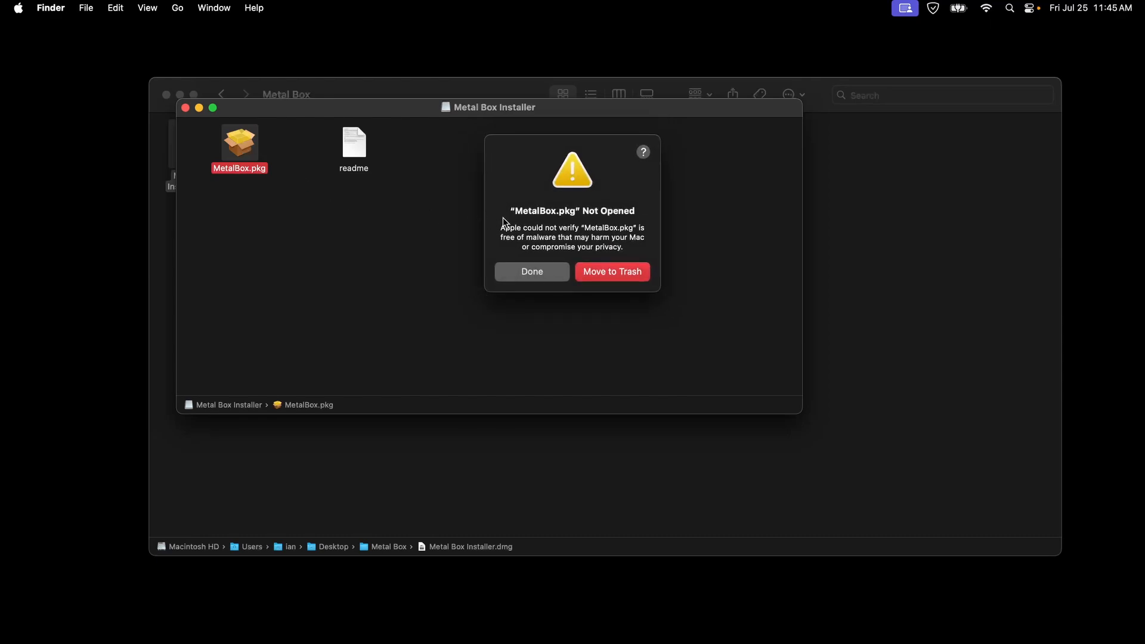
left_click(532, 272)
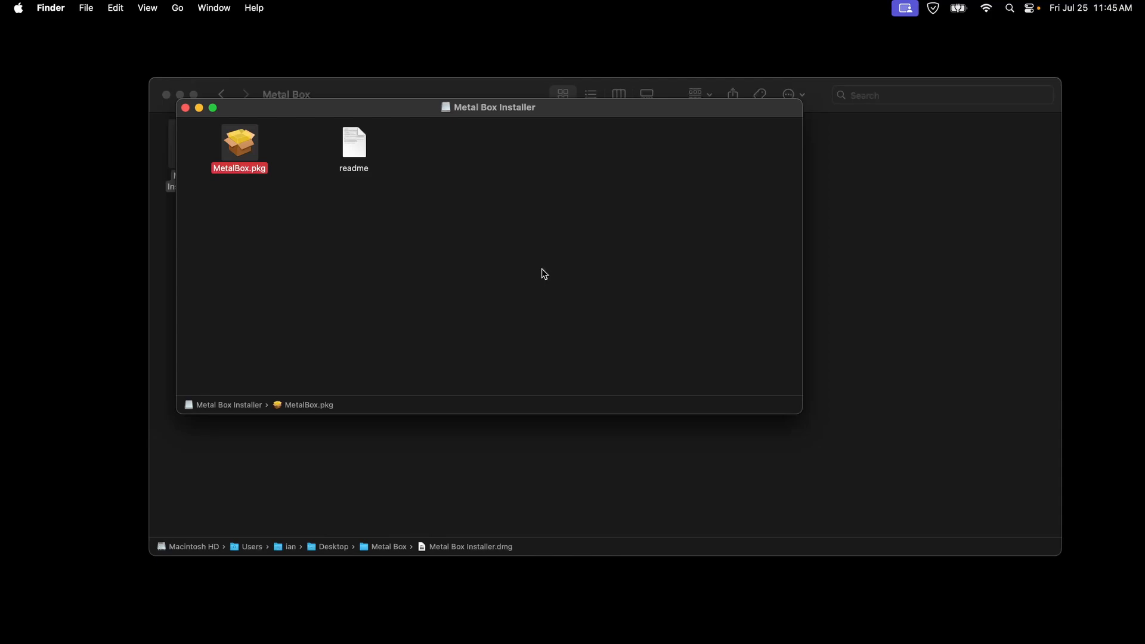
- Allow the blocked MetalBox.pkg to open anyway in the Privacy & Security settings, entering the administrator password, and close System Settings
key("super+space")
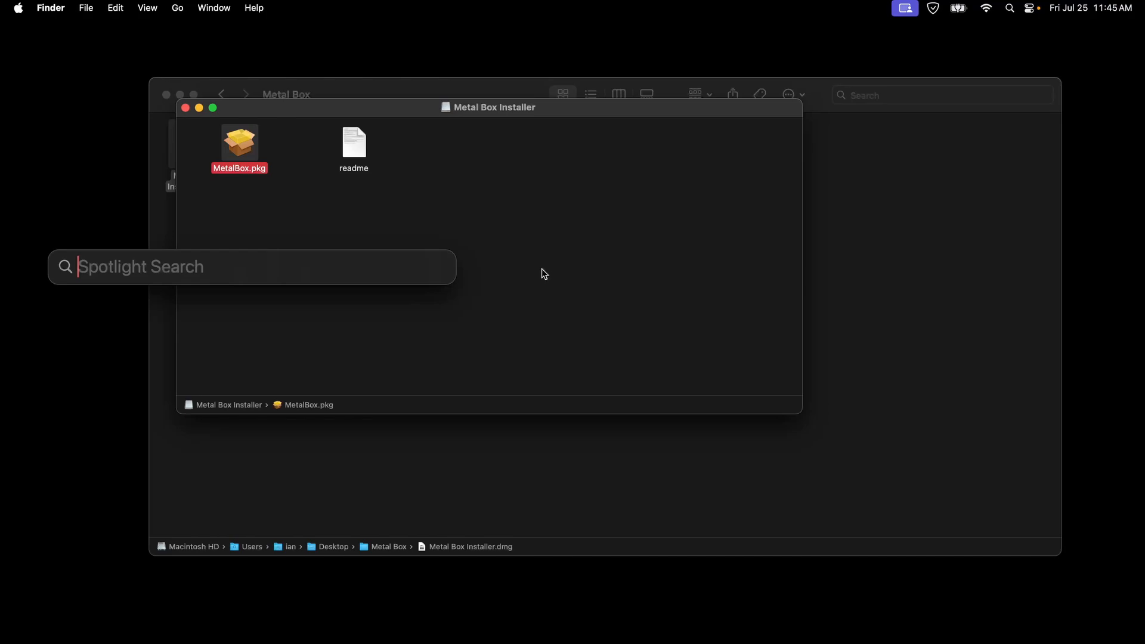
type("privacy")
key("Return")
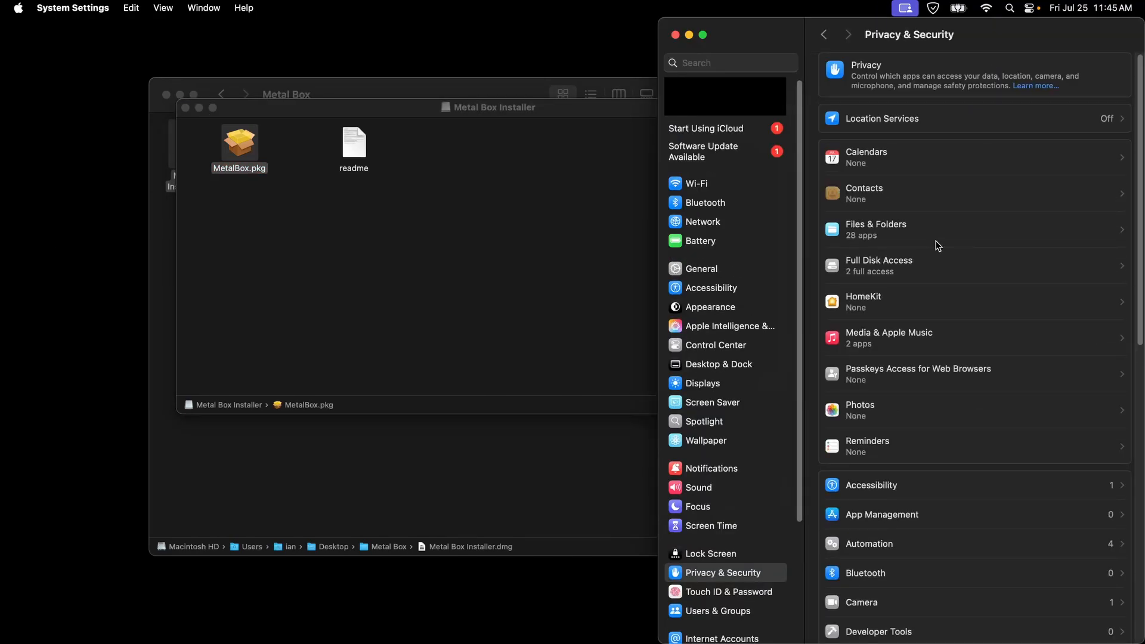
scroll(938, 246, "down", 15)
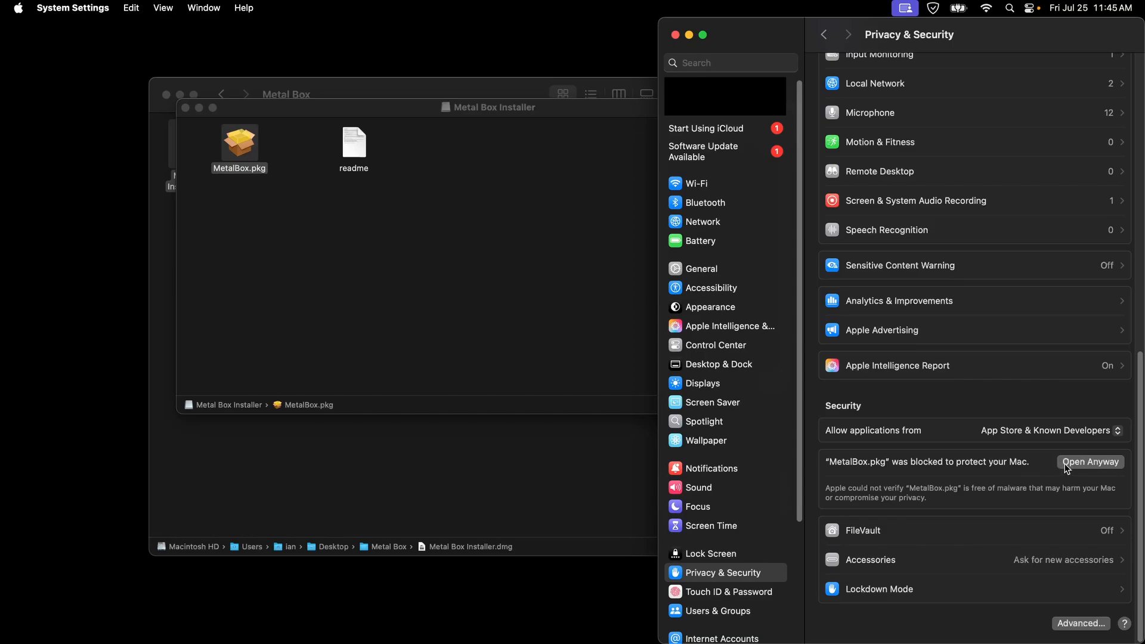
left_click(1080, 463)
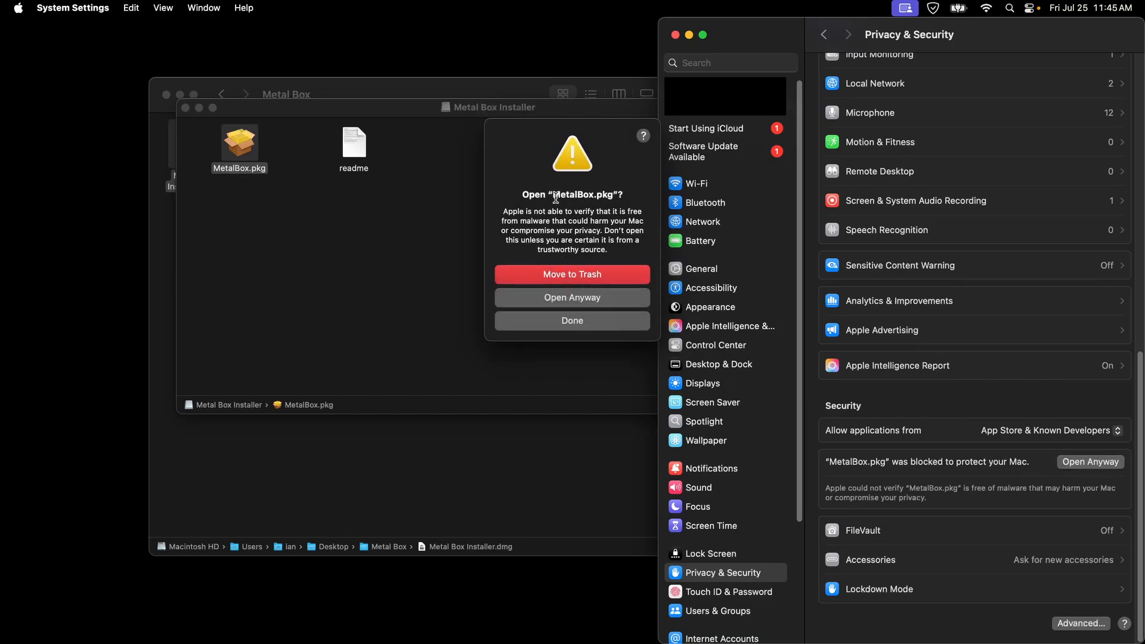
left_click(569, 297)
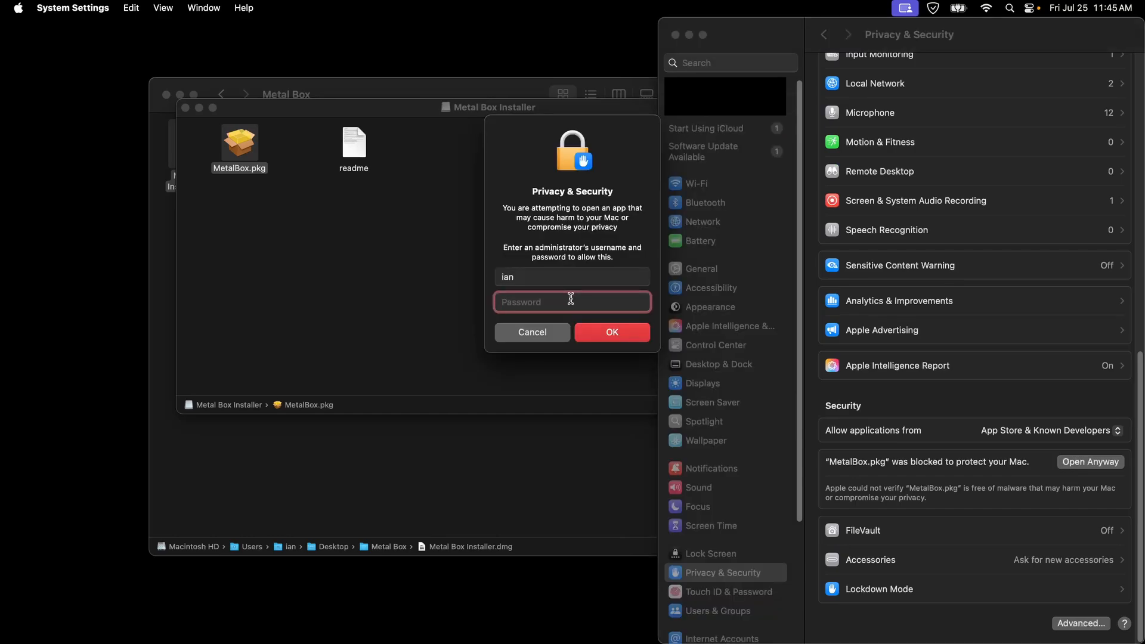
type("•••••••••••")
key("Return")
left_click(594, 226)
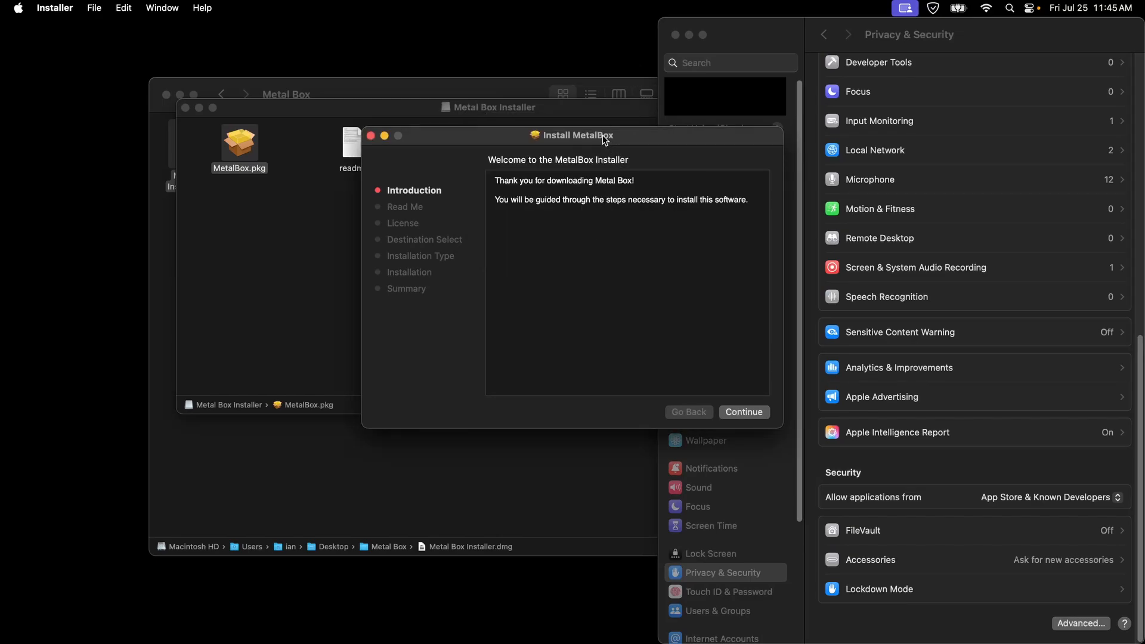
left_click_drag(602, 135, 601, 129)
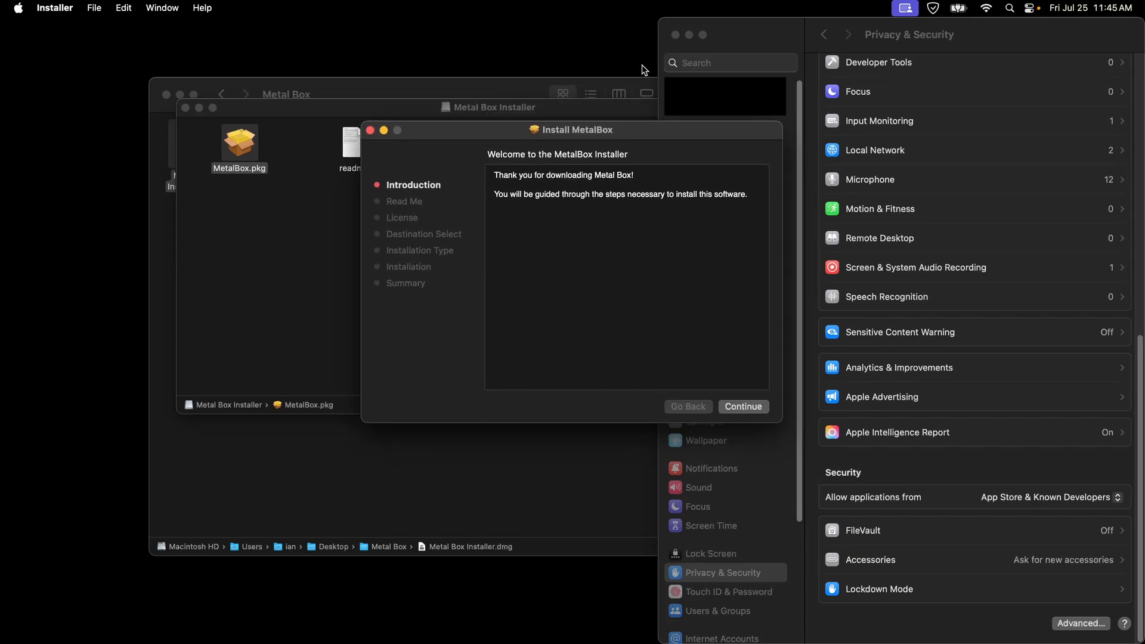
left_click(675, 35)
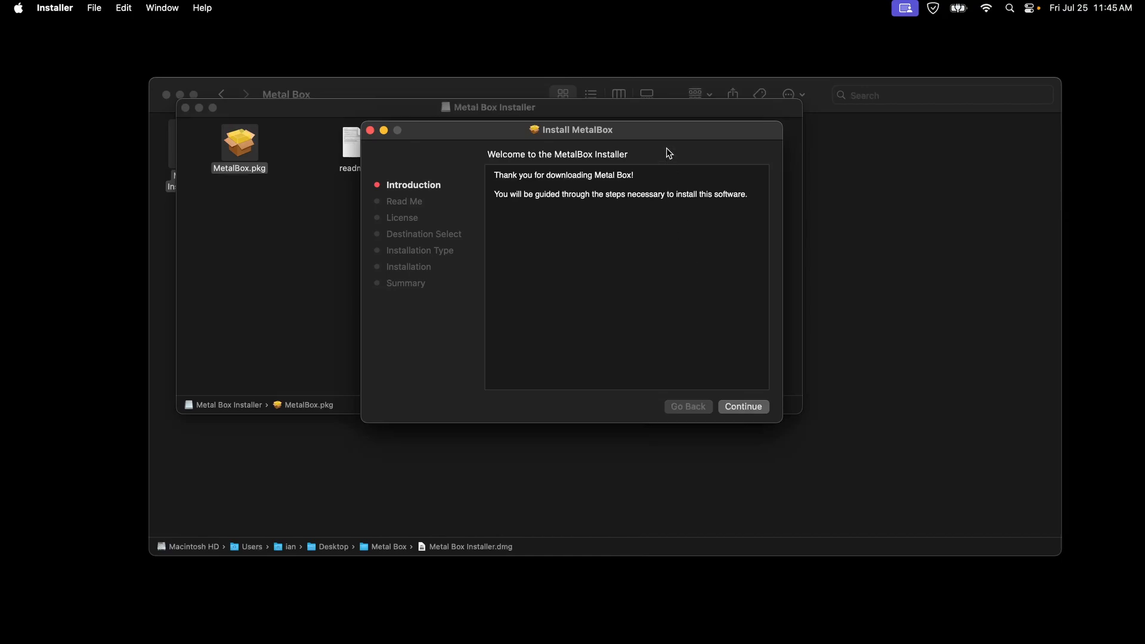
- Proceed through the installer's introduction and read-me pages and agree to the English software license agreement
left_click(744, 408)
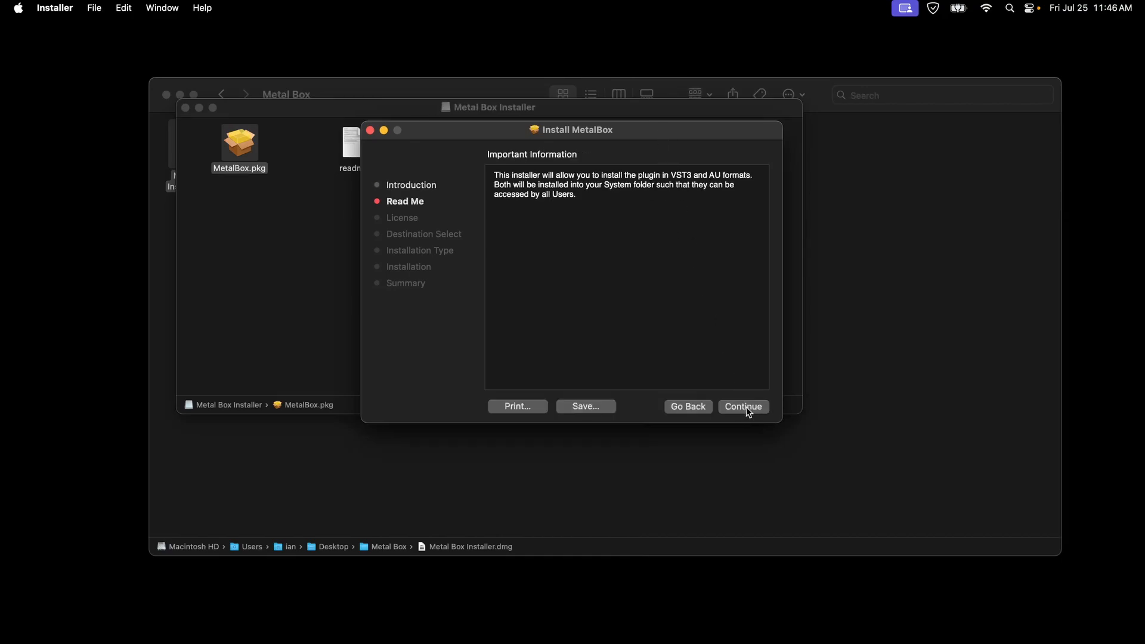
left_click(746, 407)
scroll(729, 280, "down", 3)
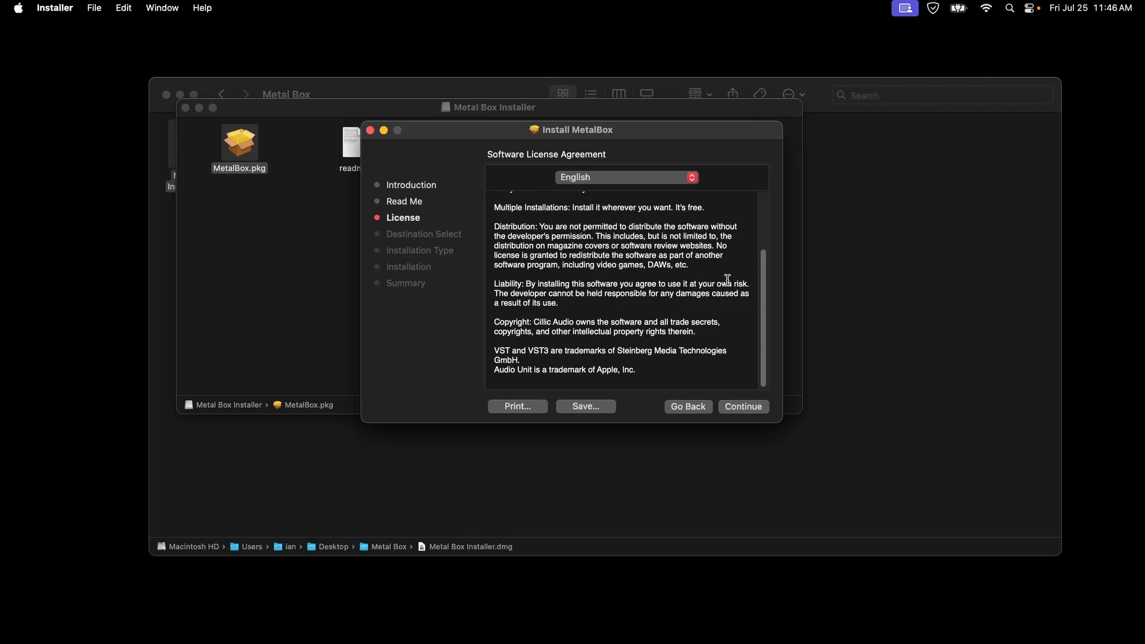
left_click(743, 407)
left_click(710, 314)
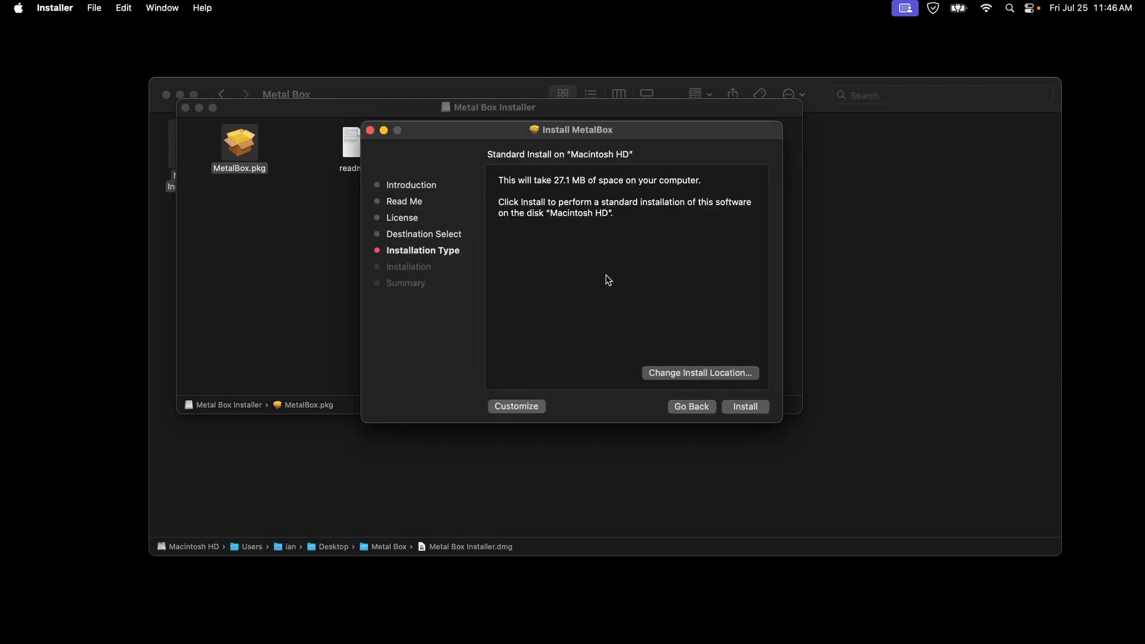
- Run the standard installation on Macintosh HD, authorize it with the account password, and close the installer
left_click(752, 405)
type("*")
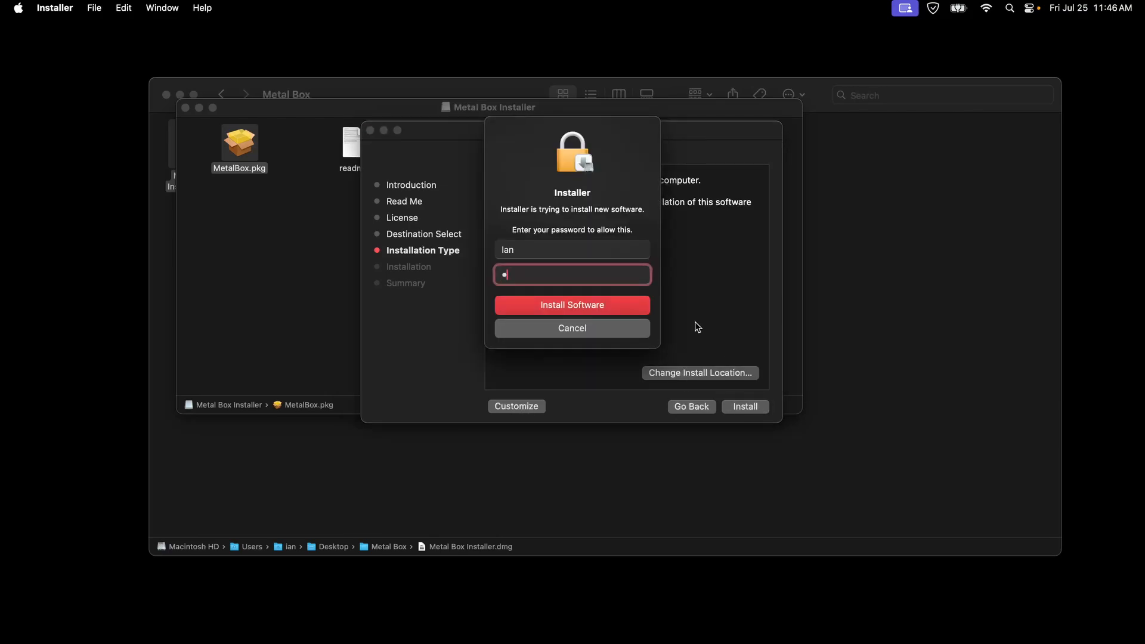
type("**************")
key("Return")
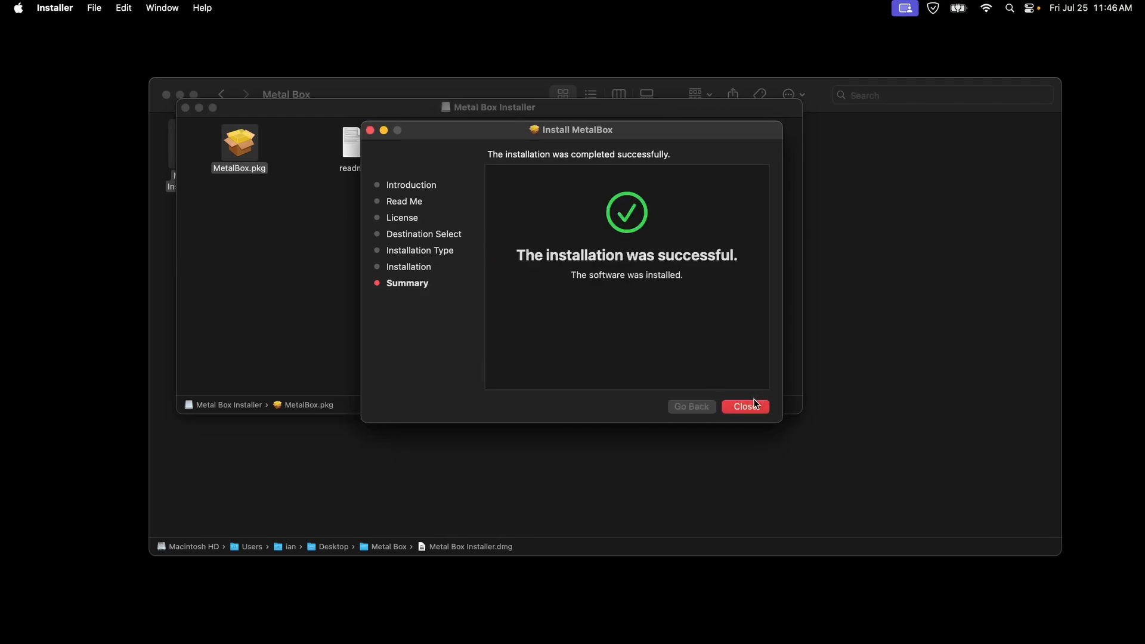
left_click(753, 406)
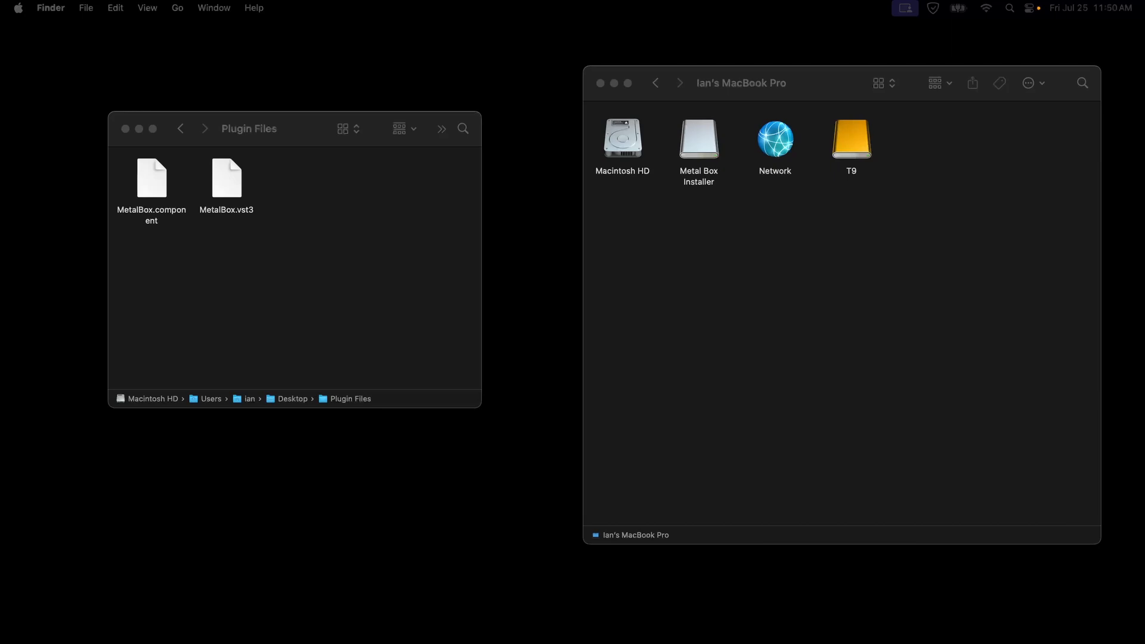
- In the Finder window beside Plugin Files, open the Macintosh HD > Library > Audio > Plug-Ins folder from the Computer location
left_click(255, 238)
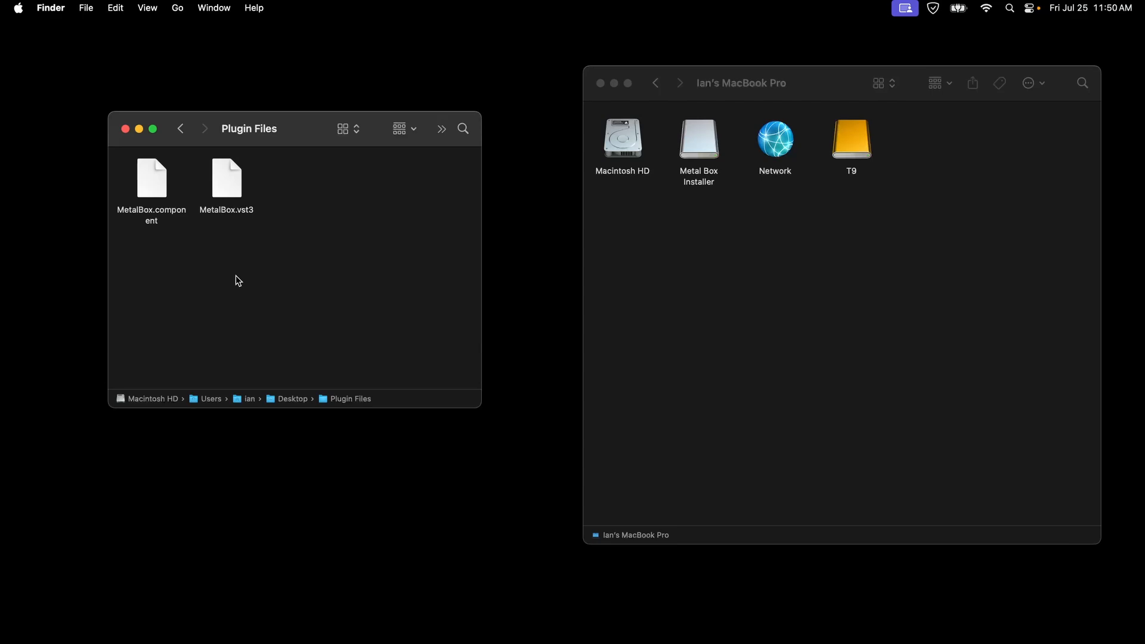
left_click(663, 242)
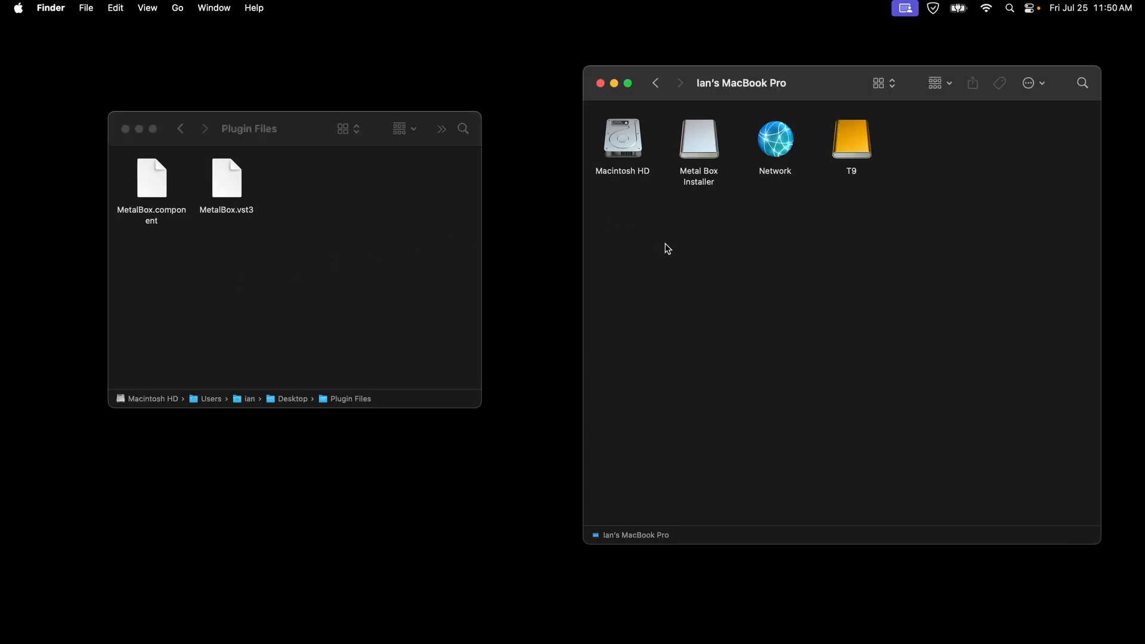
left_click(180, 7)
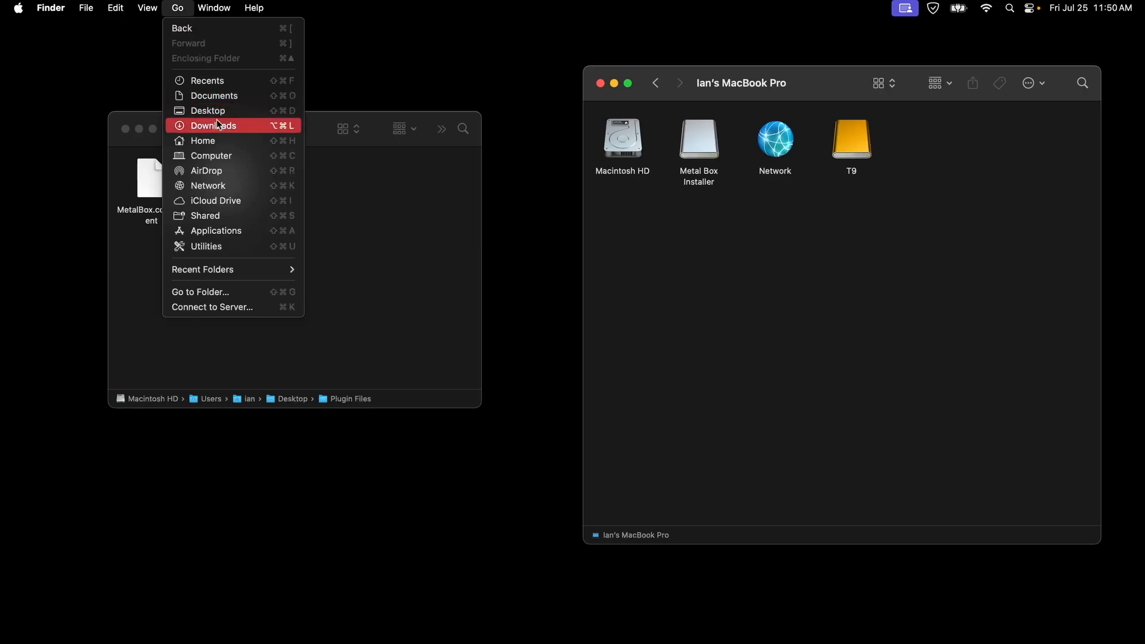
left_click(225, 156)
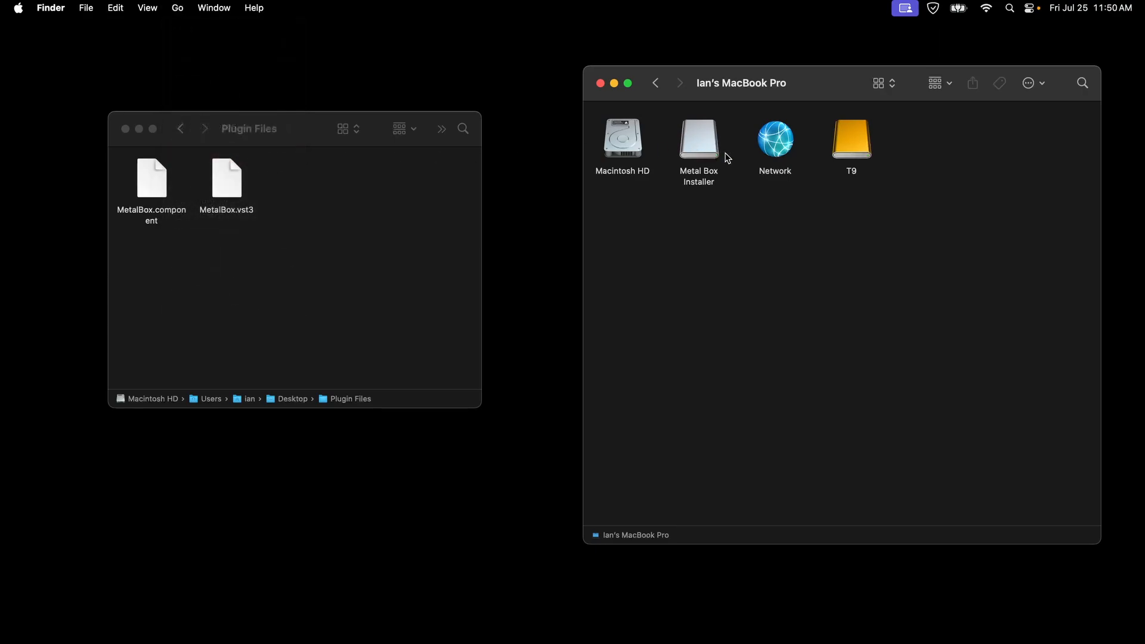
double_click(628, 149)
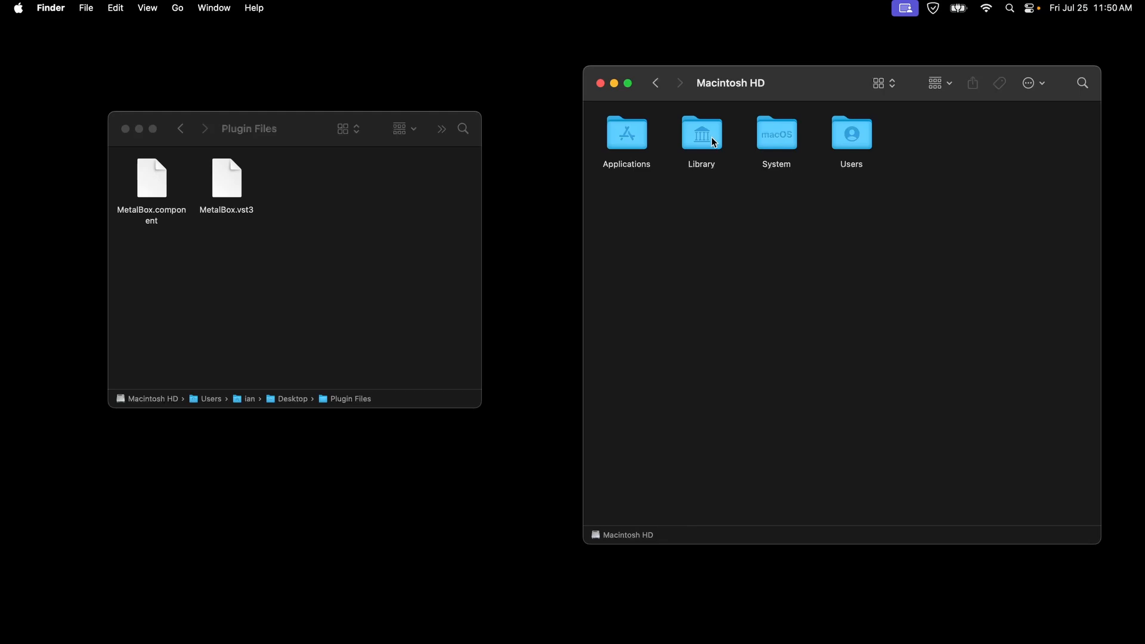
double_click(714, 142)
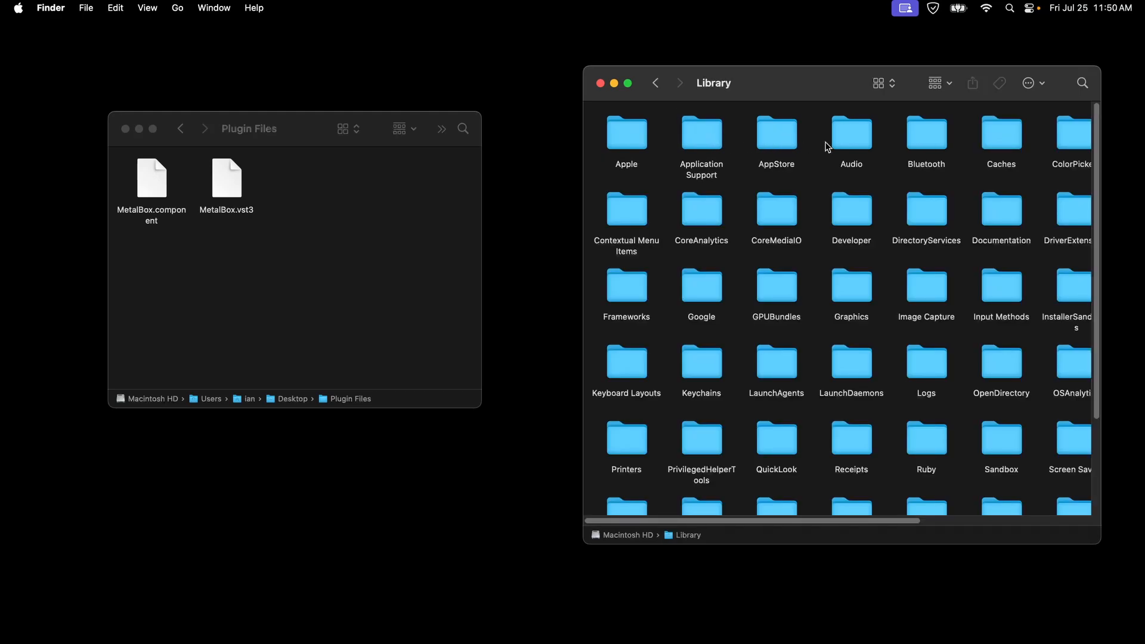
double_click(856, 146)
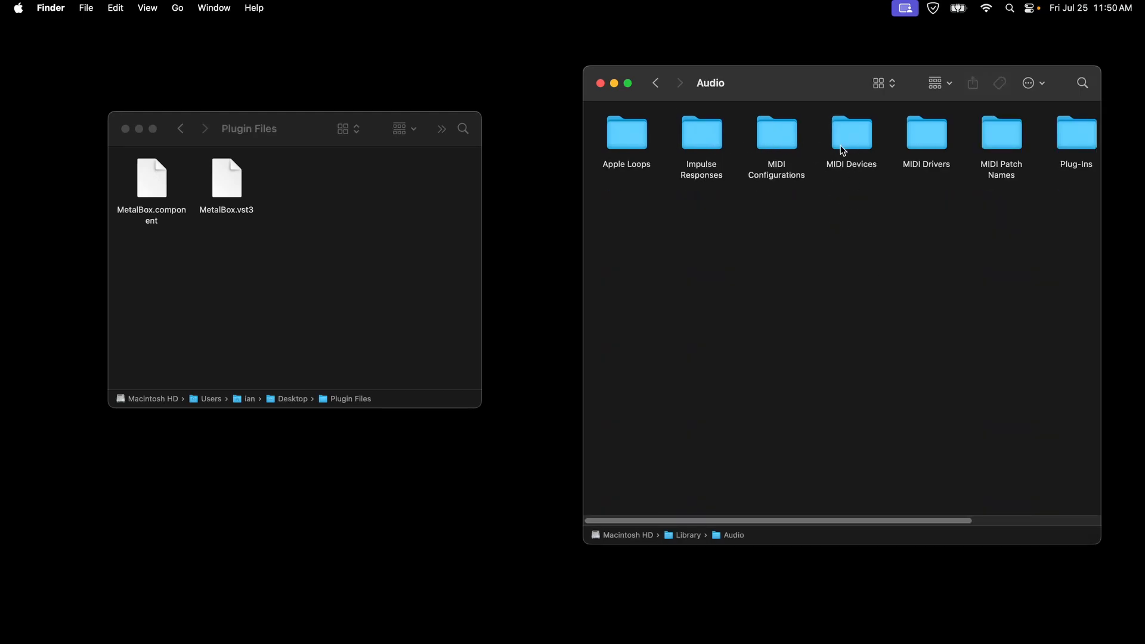
double_click(1073, 141)
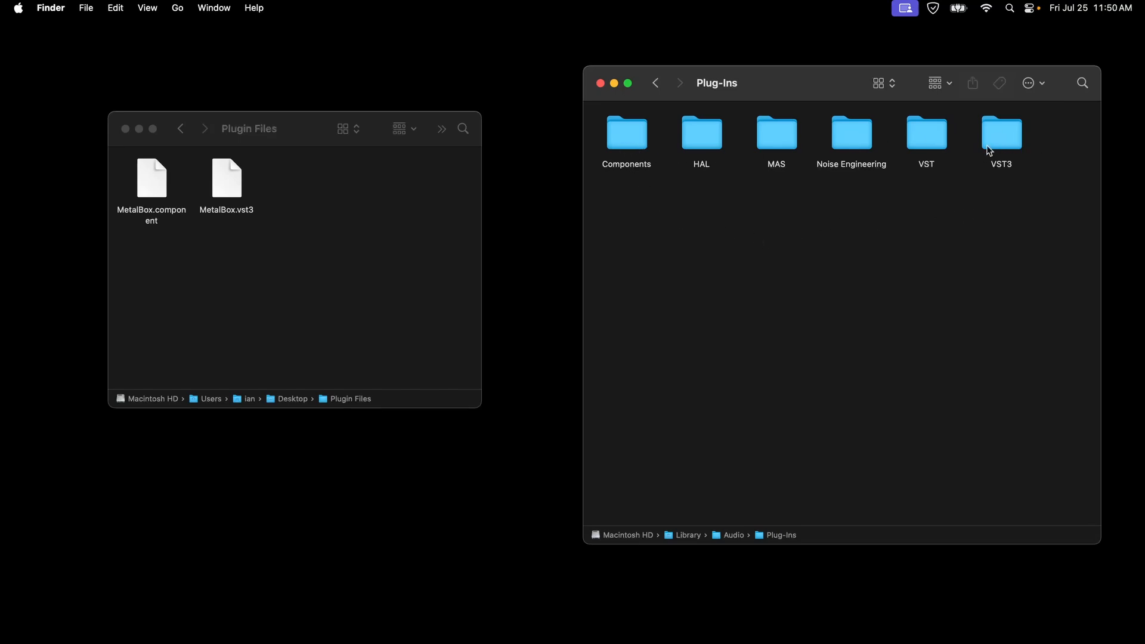
- Move MetalBox.vst3 from Plugin Files into the VST3 plug-in folder, authorizing the move with the account password
left_click(290, 225)
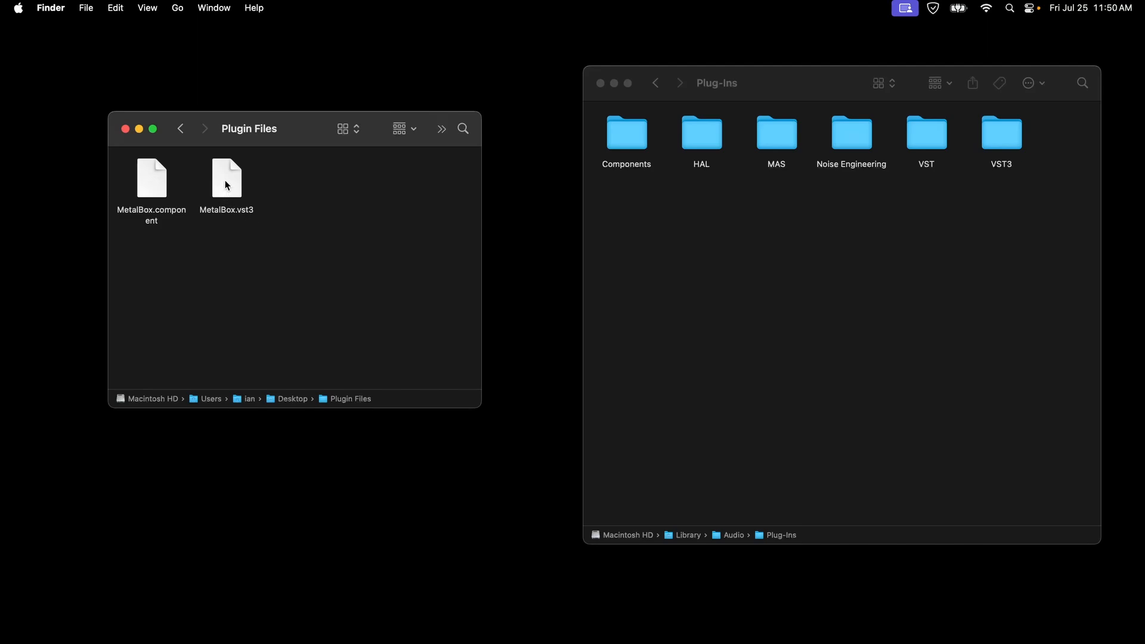
left_click_drag(226, 185, 1003, 149)
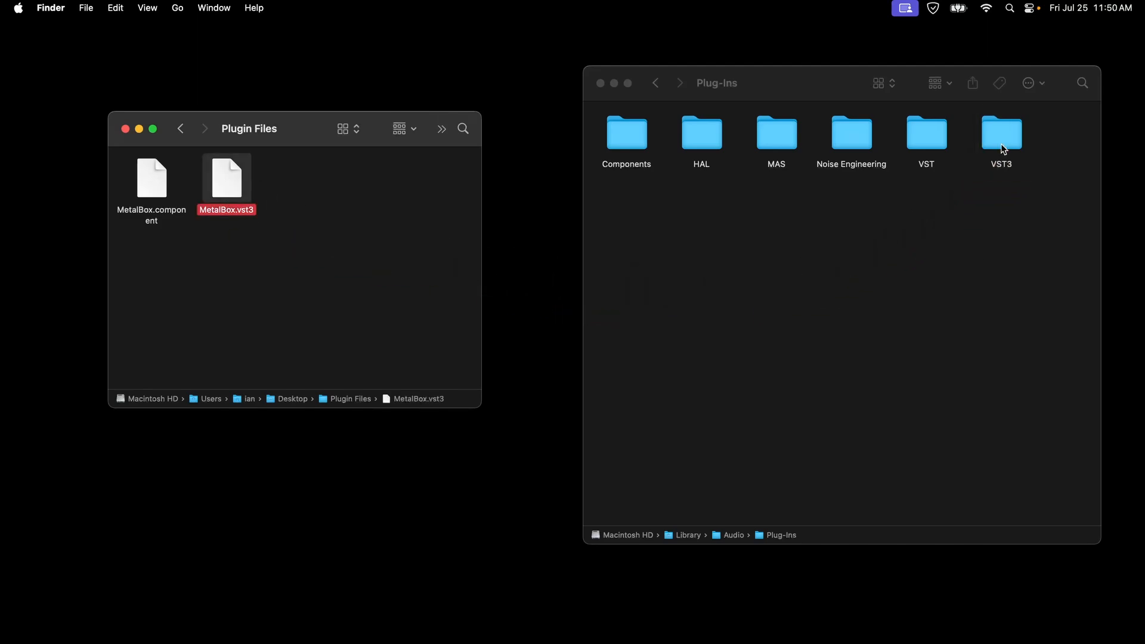
type("•••••••")
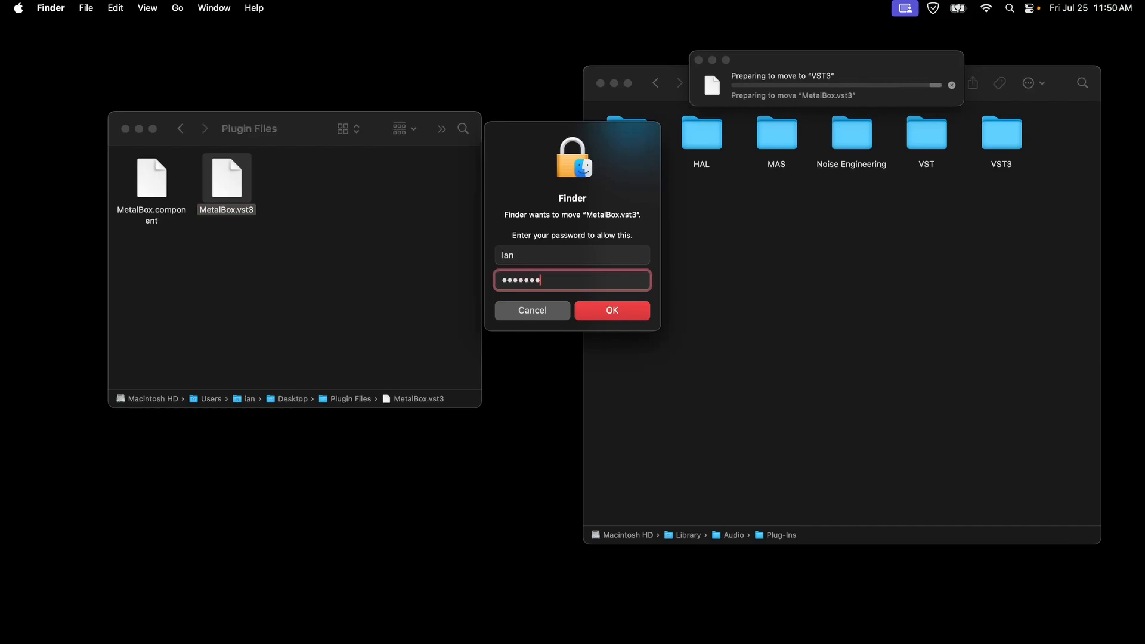
type("••••")
key("Return")
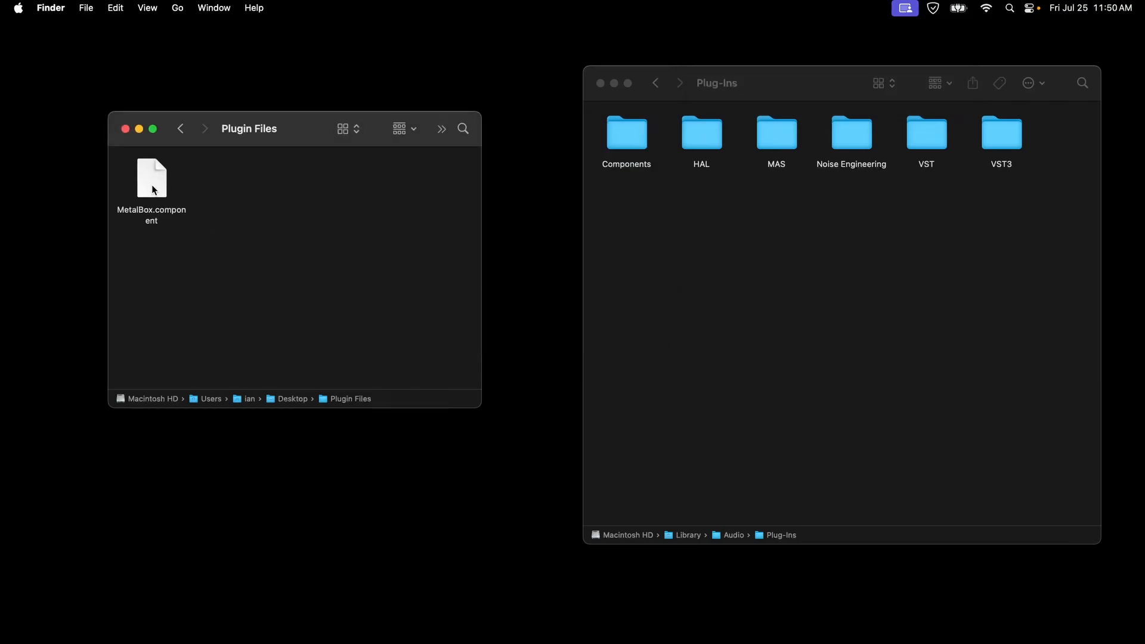
- Move MetalBox.component from Plugin Files into the Components plug-in folder, authorize it with the account password, and close the Plugin Files window
left_click_drag(154, 190, 632, 142)
type("•••••••••••")
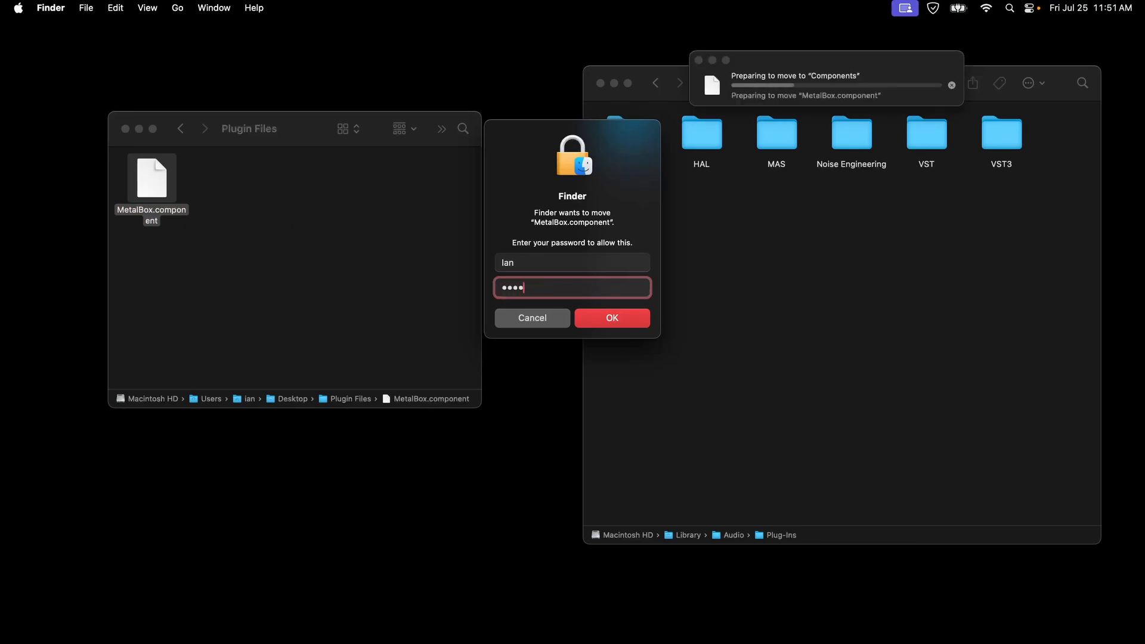
key("Return")
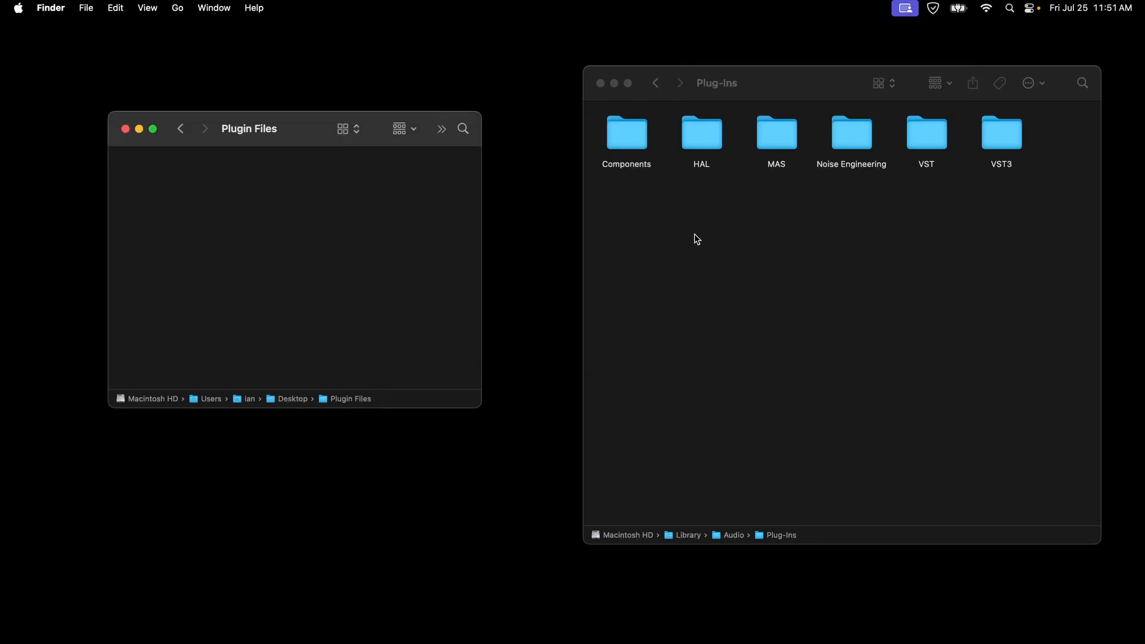
left_click(125, 129)
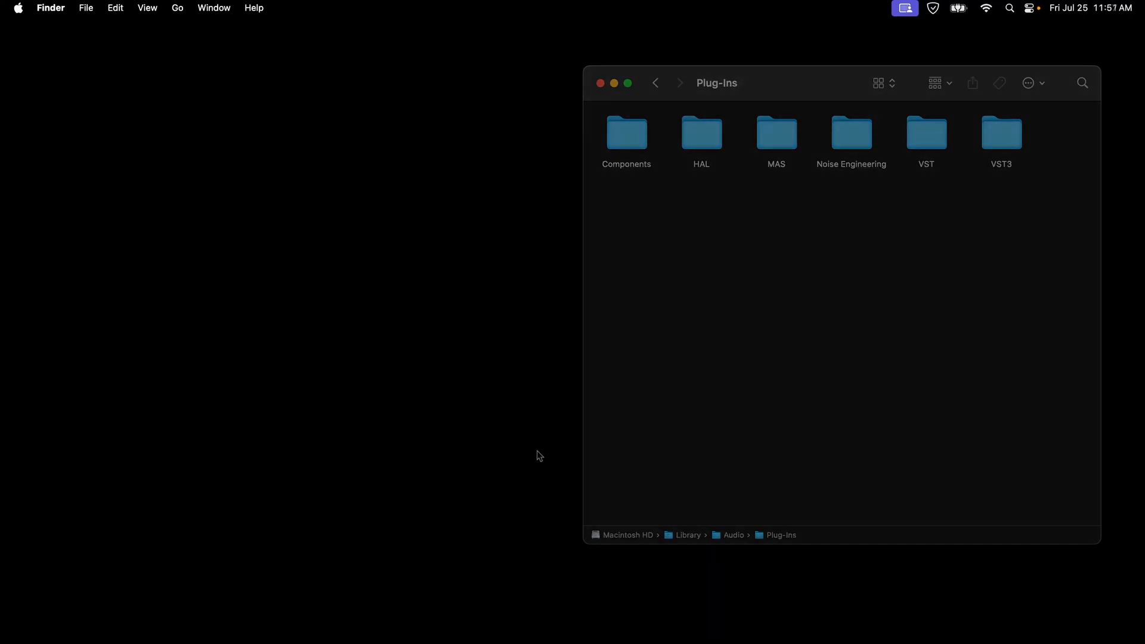
left_click(536, 451)
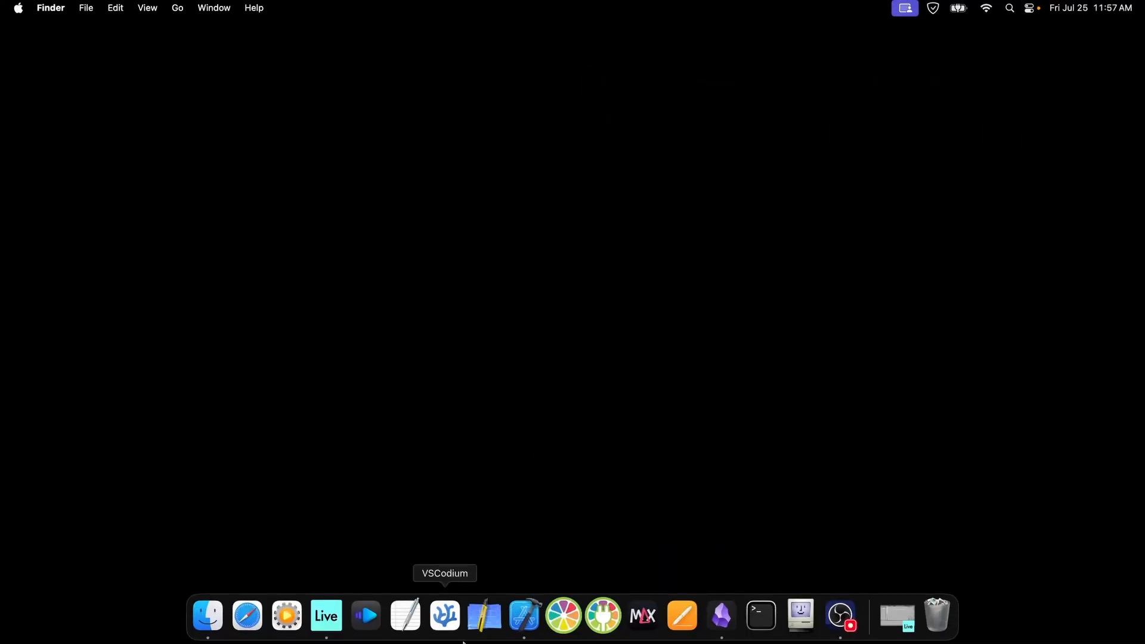
- Switch to Ableton Live, load the Cillic Audio Metal Box VST3 plugin onto the Guitar Pluck track, and hide the browser
left_click(333, 623)
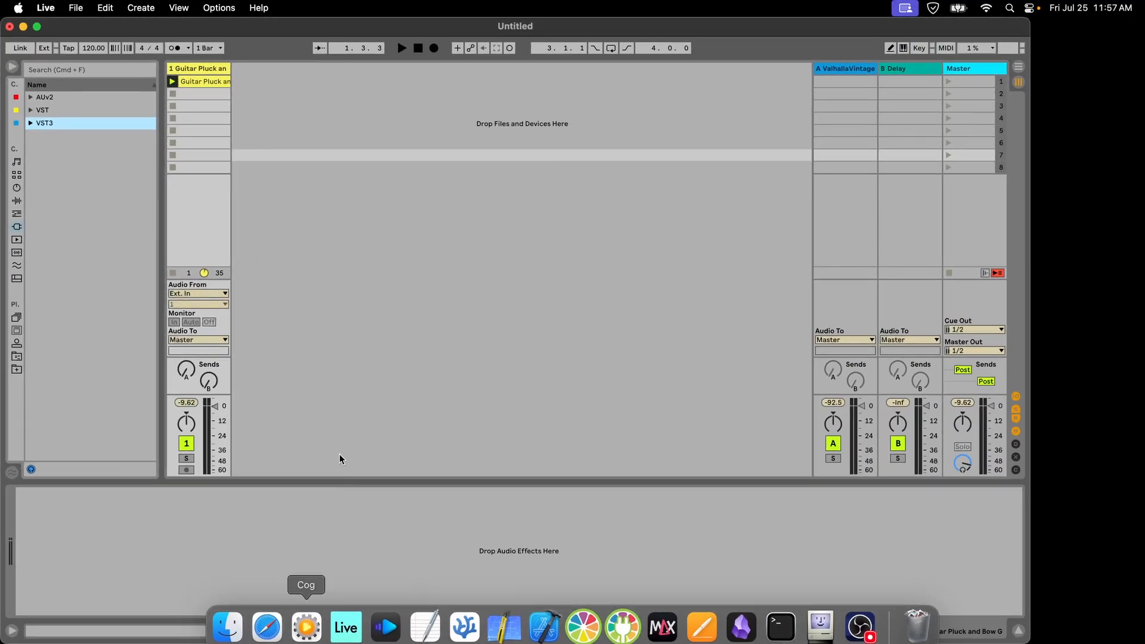
left_click(30, 124)
left_click(38, 148)
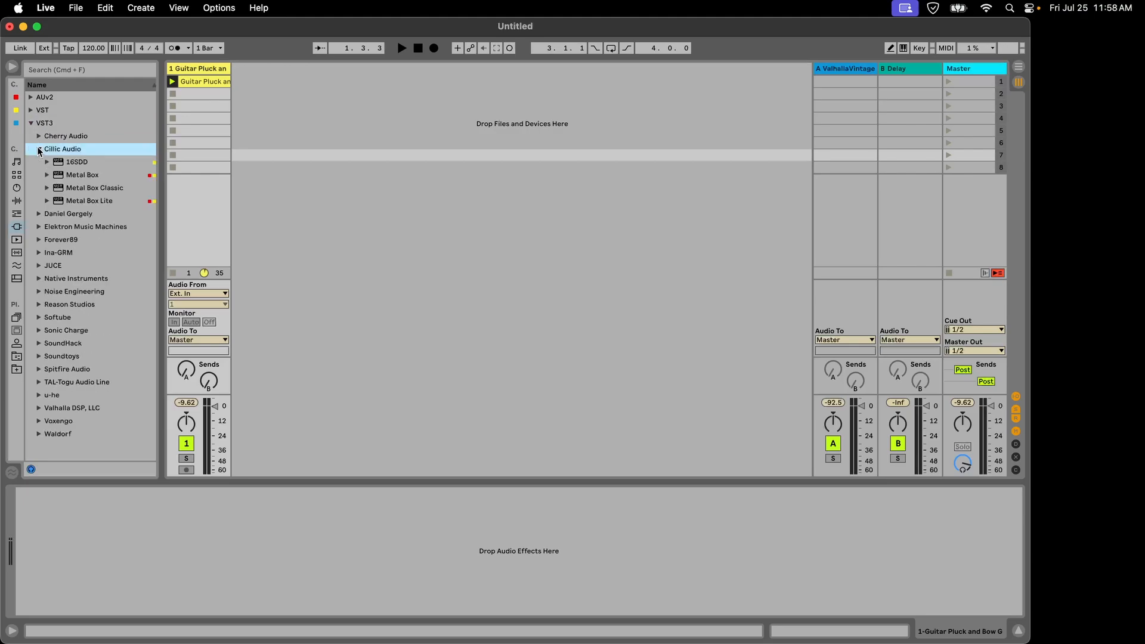
double_click(74, 175)
left_click(11, 66)
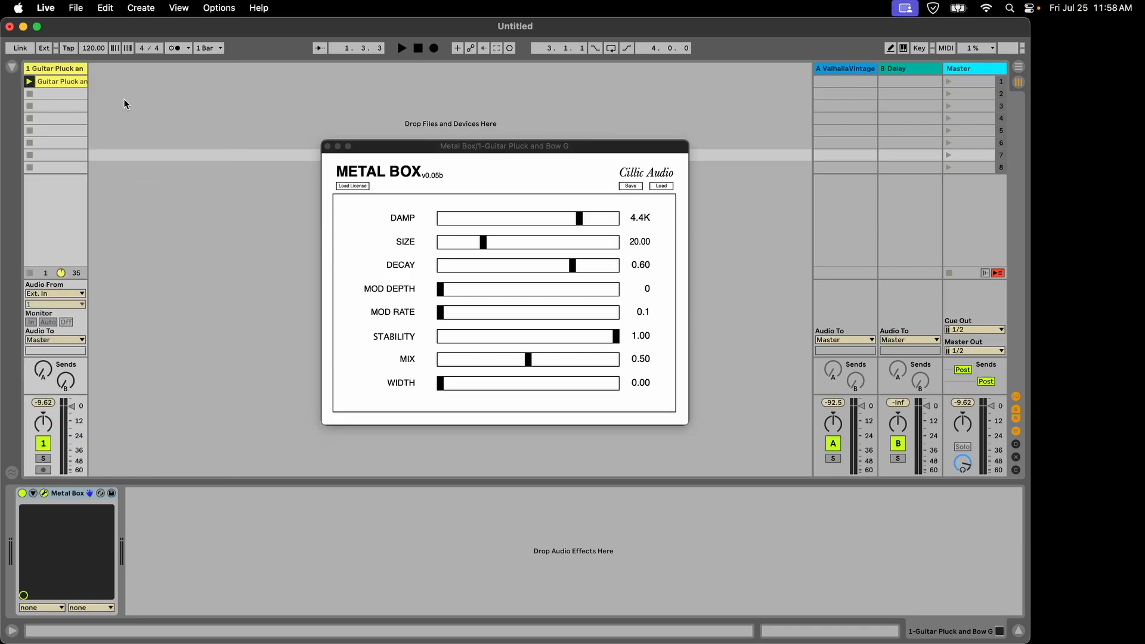
- Shift the Metal Box window slightly upward and select the Guitar Pluck clip on the first track
left_click_drag(430, 153, 434, 147)
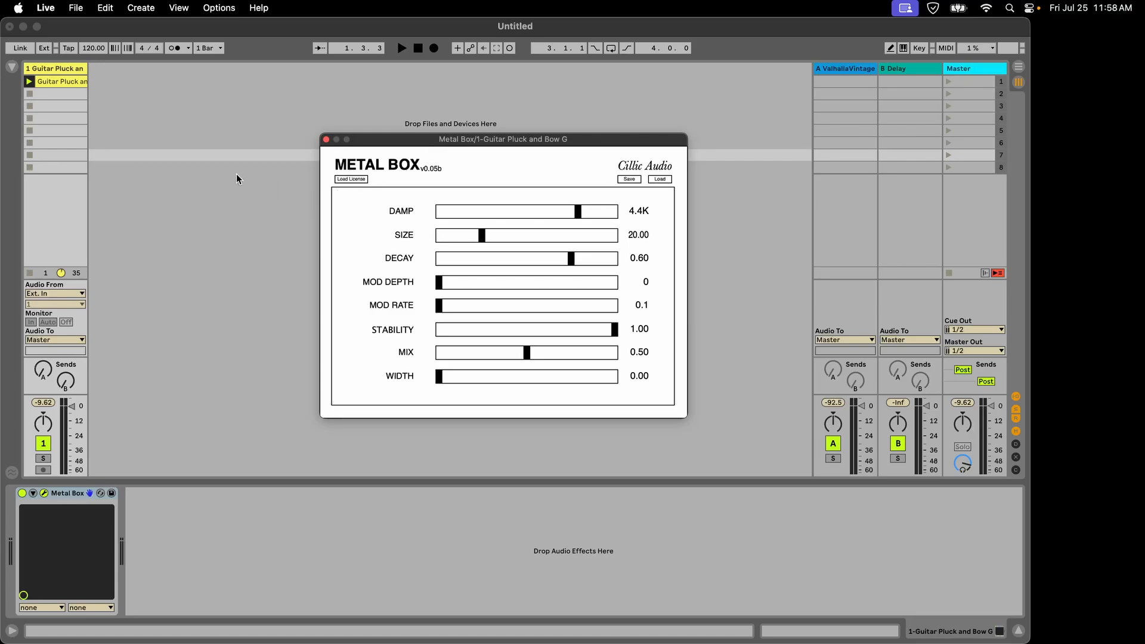
left_click(68, 70)
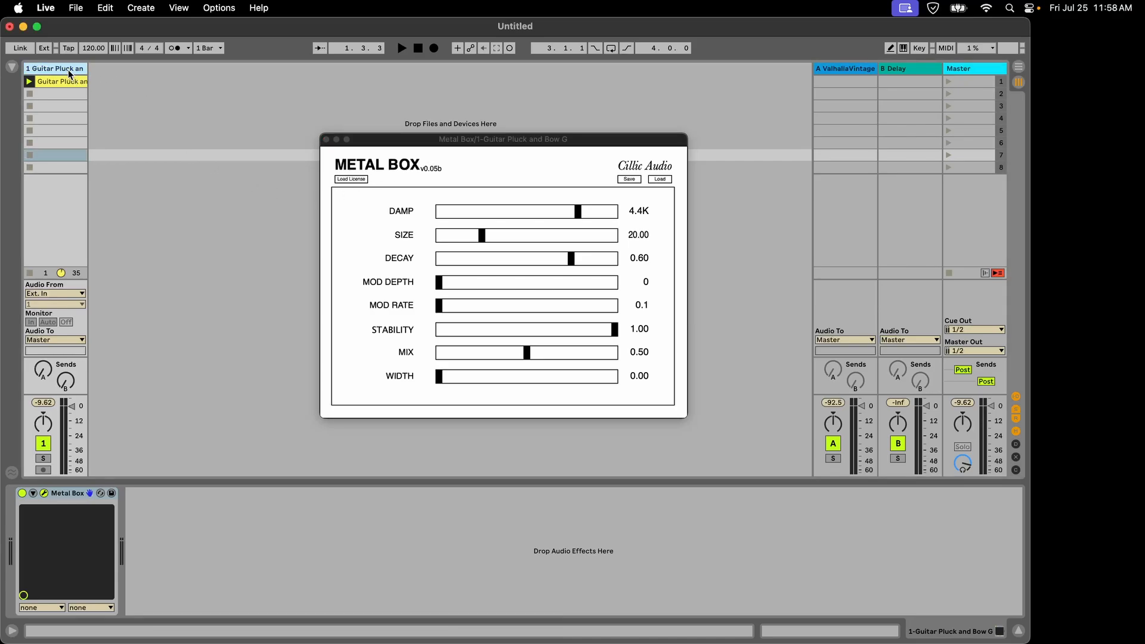
left_click(69, 79)
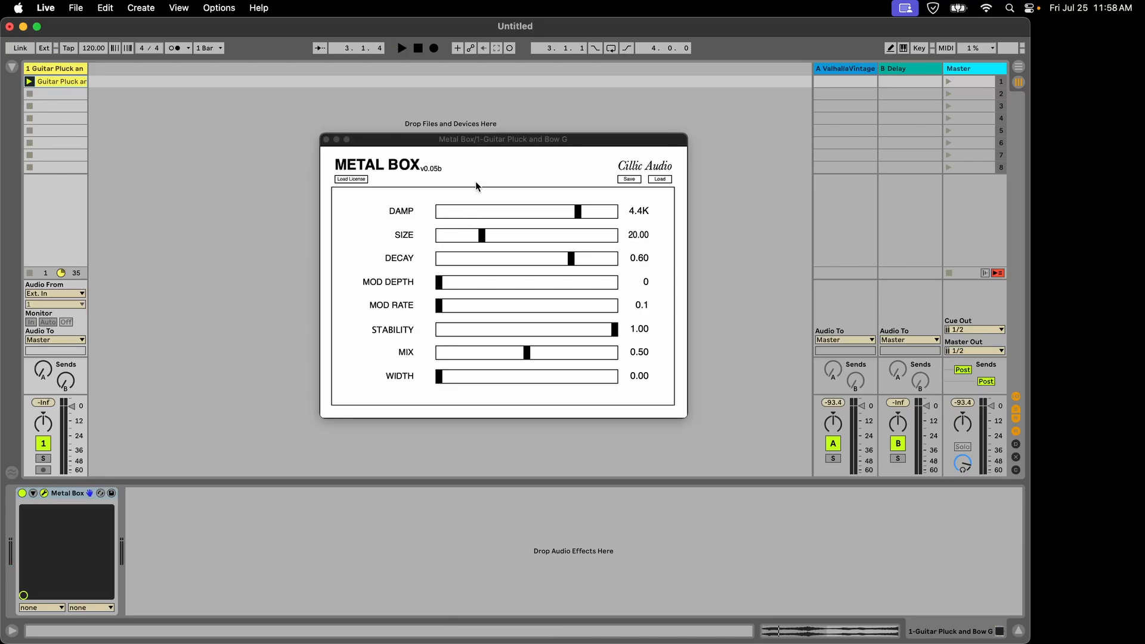
- Load the license file MetalBox-License.xml from the Metal Box folder into the Metal Box plugin
left_click_drag(401, 146, 399, 146)
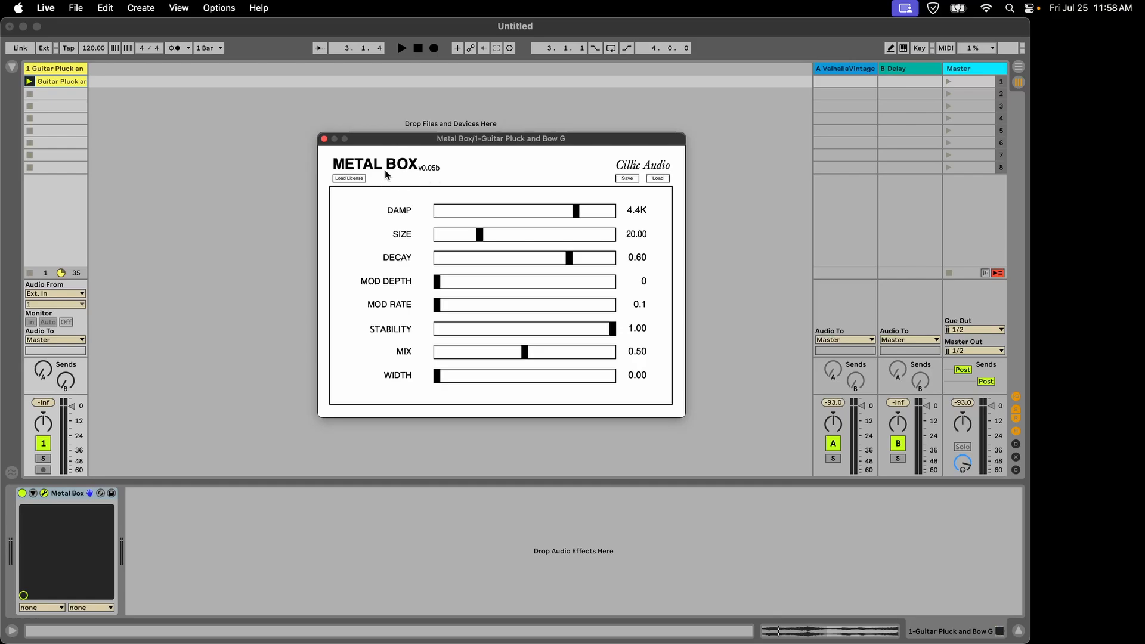
left_click(349, 179)
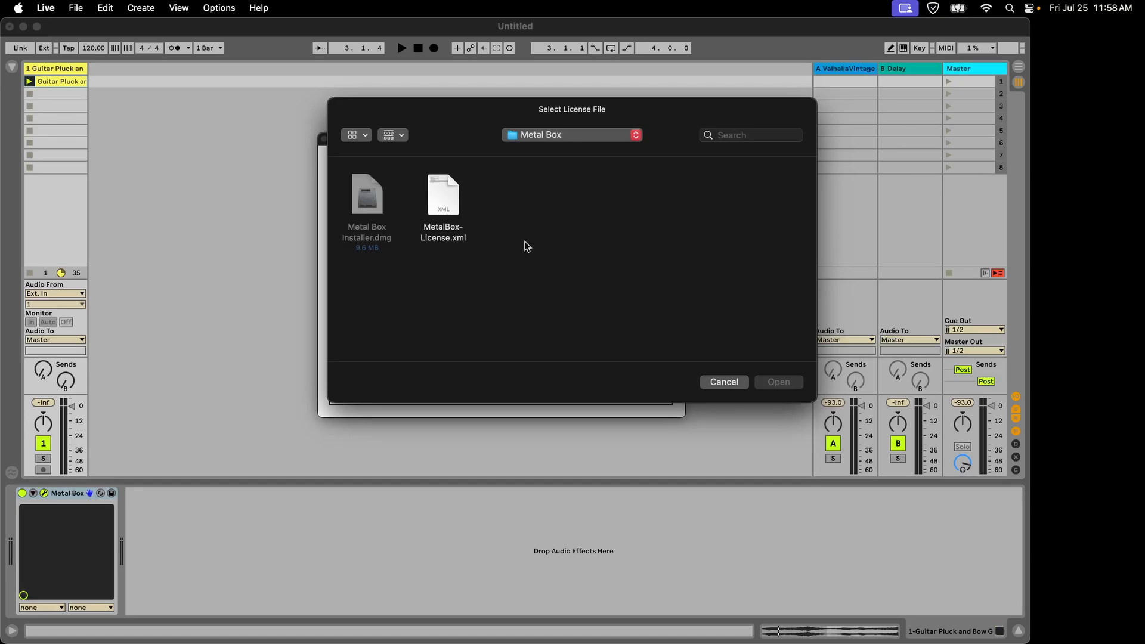
left_click(456, 224)
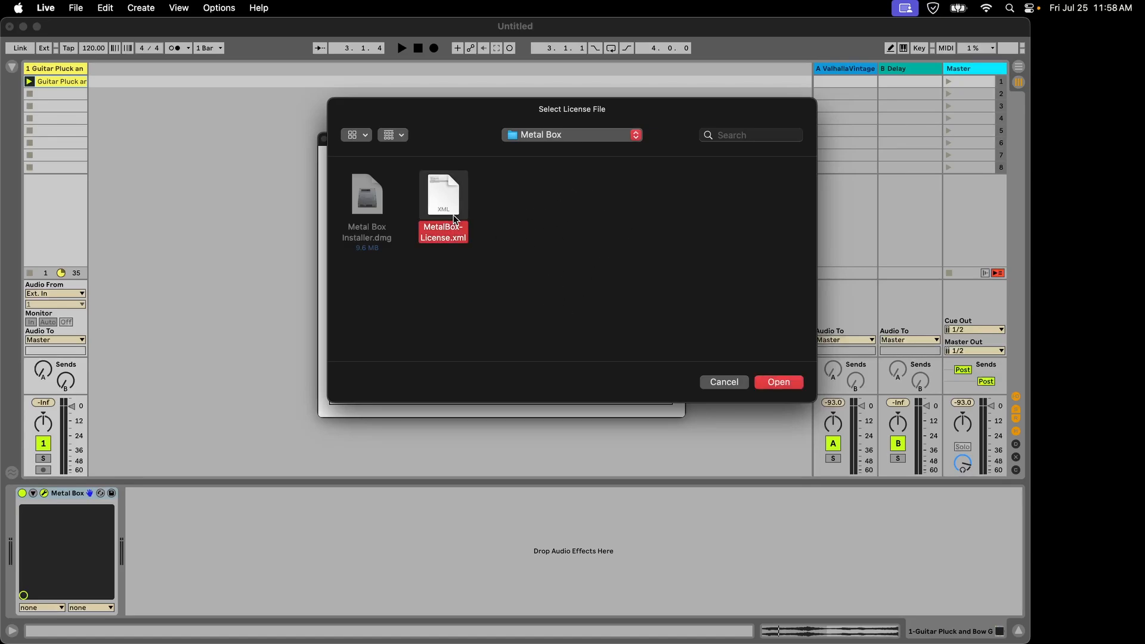
left_click(787, 382)
left_click_drag(489, 152, 490, 146)
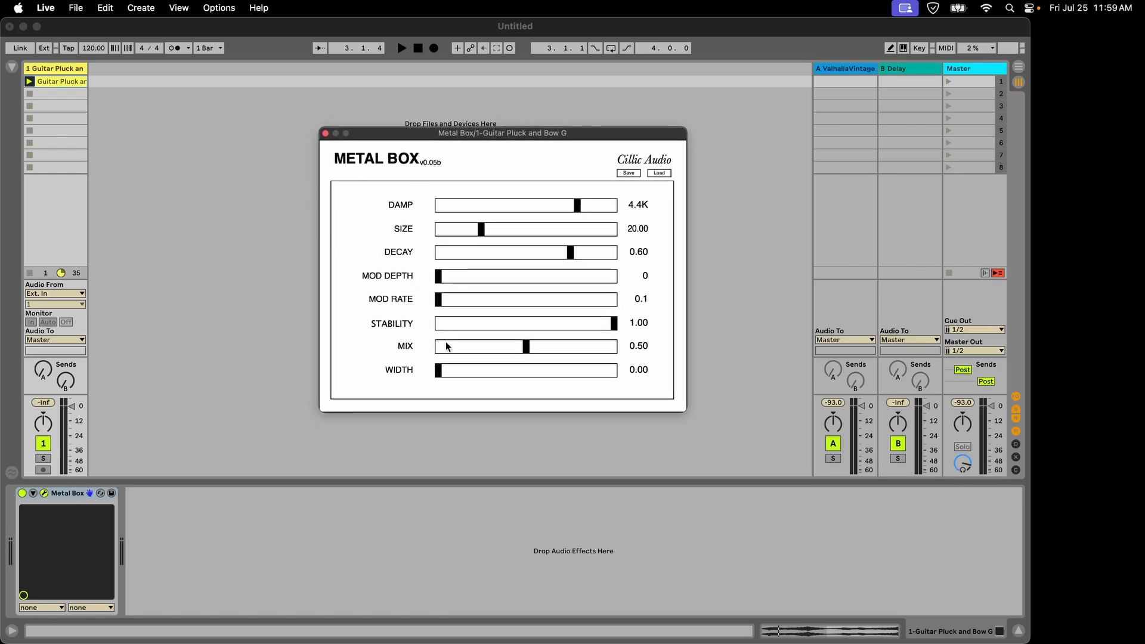
- Set Metal Box's Width to 0.38, Mod Depth to 31 and Mod Rate to 1.0
left_click_drag(438, 369, 503, 370)
left_click(490, 276)
left_click(511, 299)
- Play the Guitar Pluck clip through Metal Box and set Mod Rate to 0.4 during playback
left_click(69, 84)
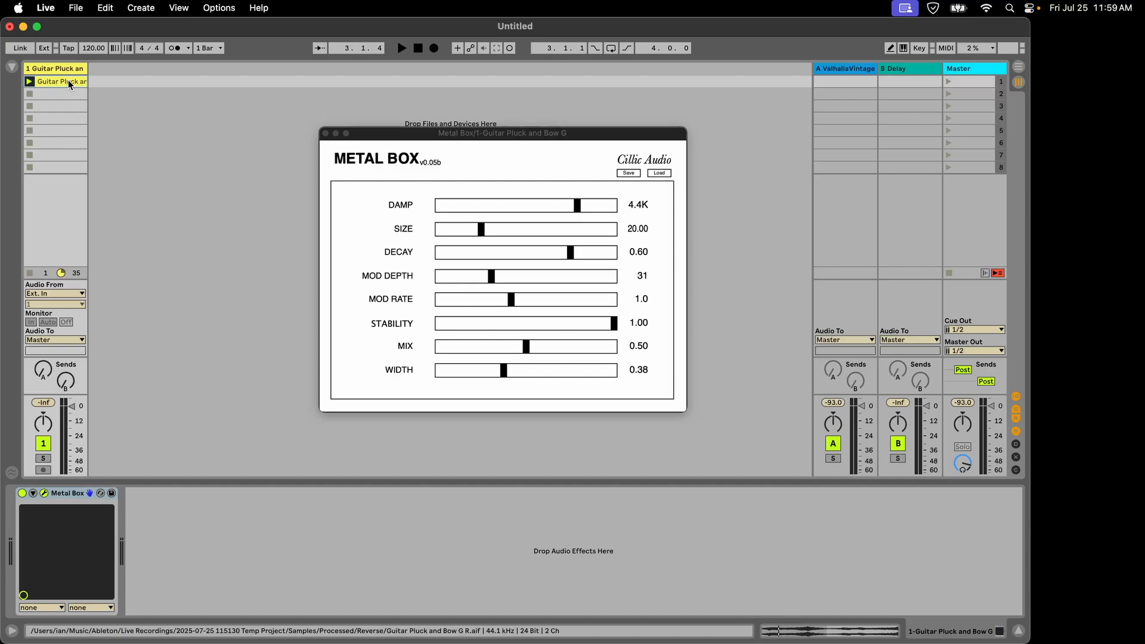
key("space")
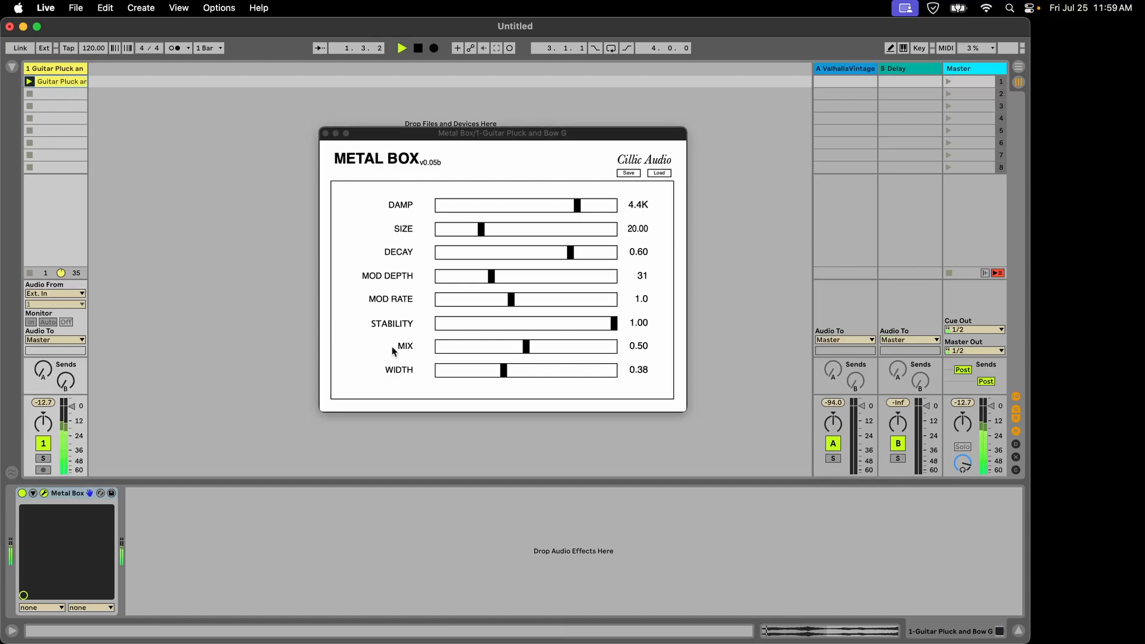
left_click_drag(494, 298, 478, 299)
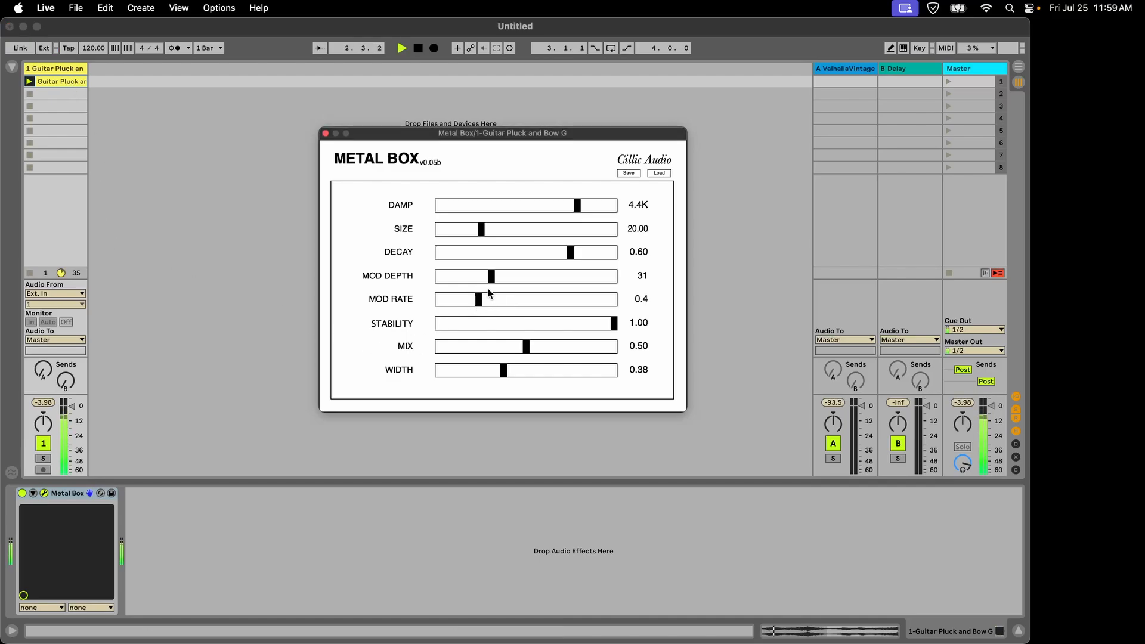